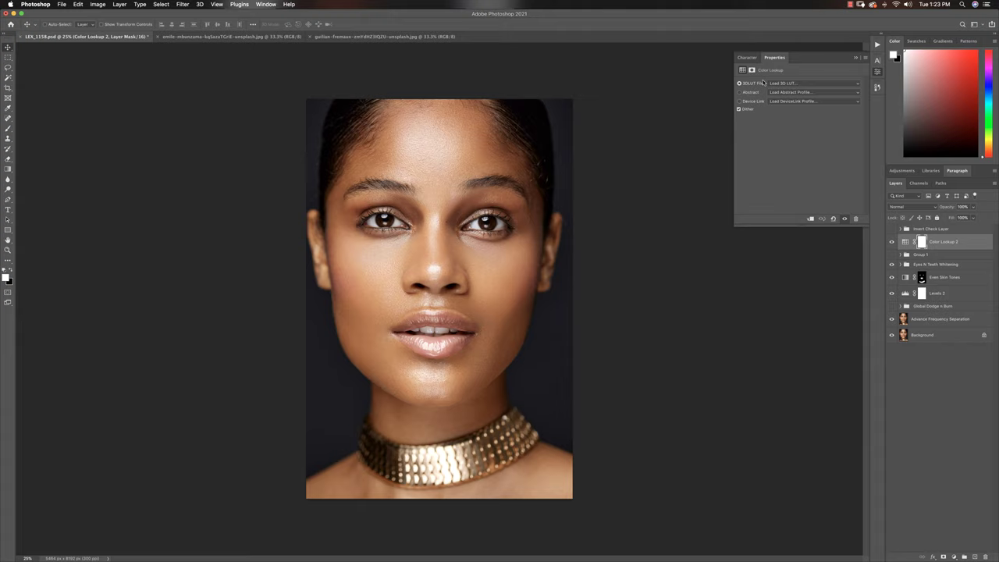
Step: Delete the Color Lookup 2 layer from the portrait, undoing then redoing so Group 1 returns
click(857, 60)
click(969, 243)
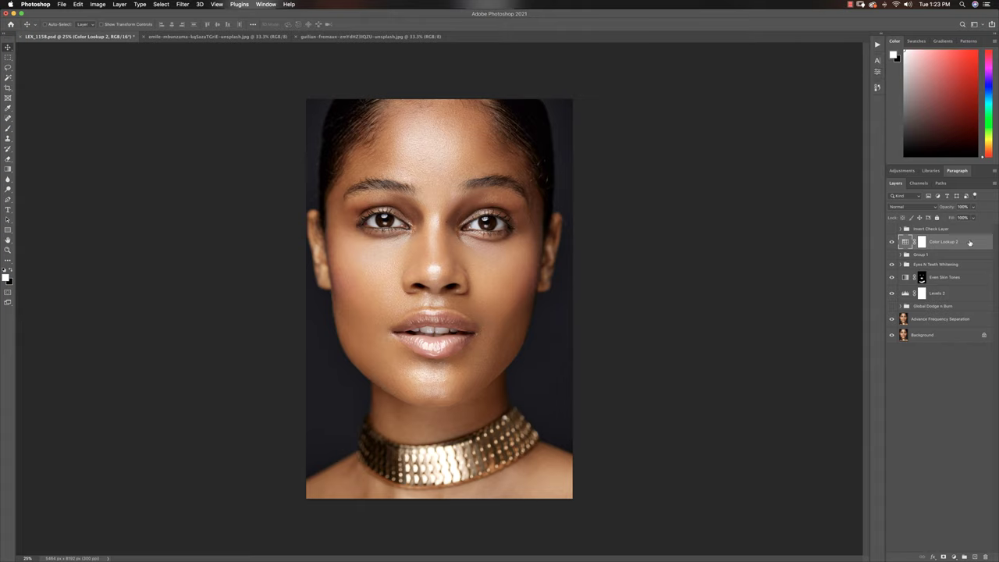
key(BackSpace)
key(BackSpace)
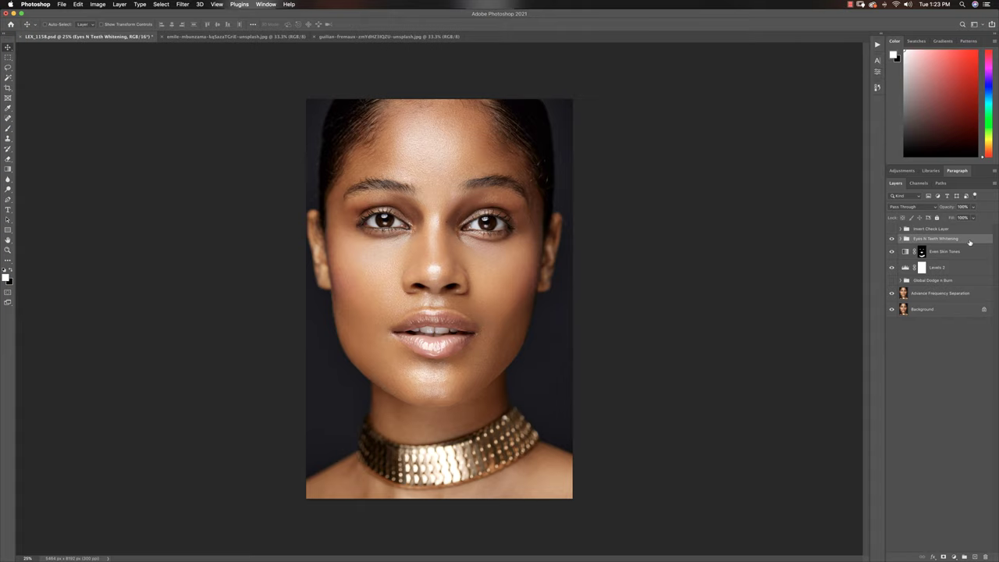
key(super+z)
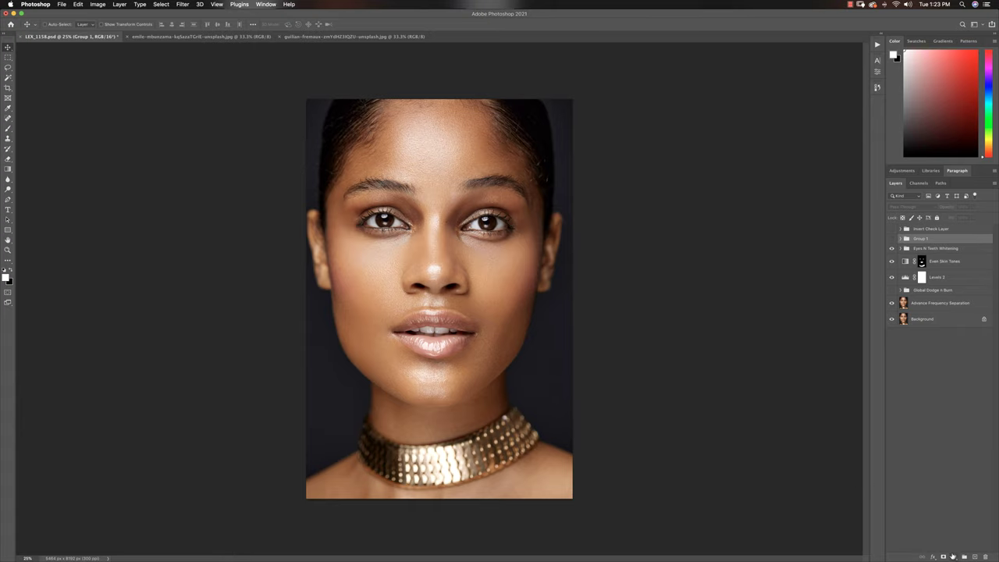
Step: Add a new Color Lookup 2 adjustment layer and bring up its 3DLUT File list
click(954, 557)
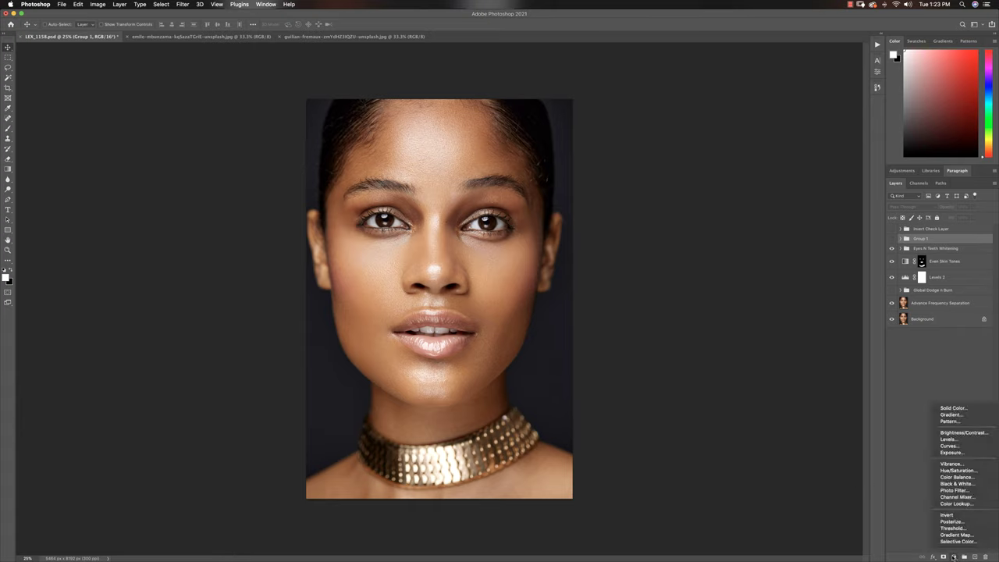
click(954, 557)
click(954, 556)
click(960, 504)
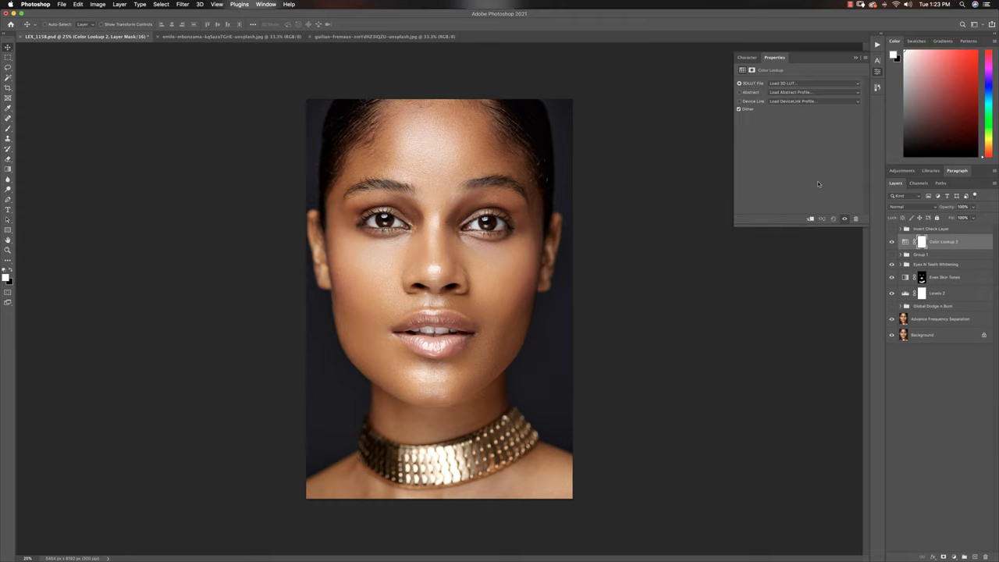
click(811, 84)
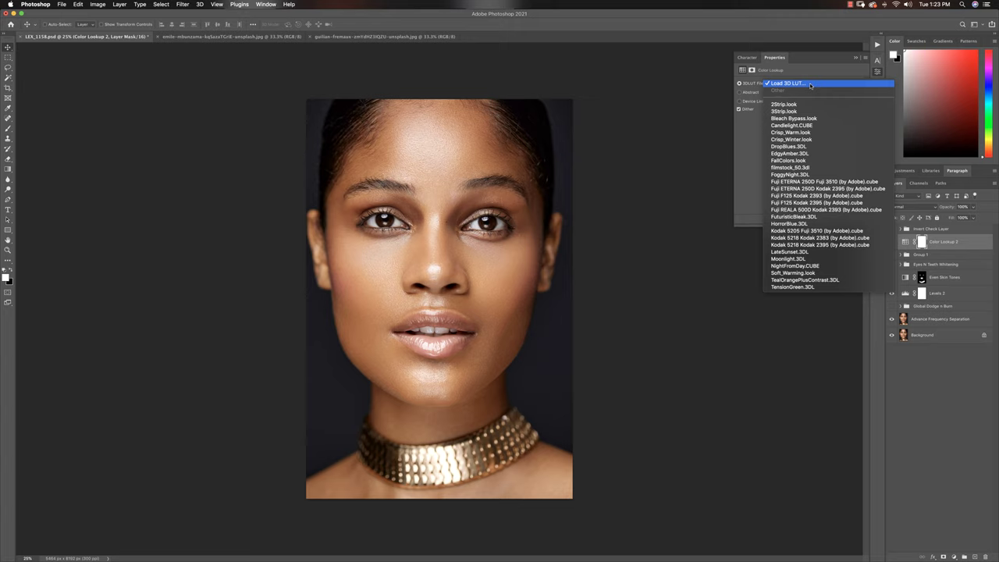
click(796, 71)
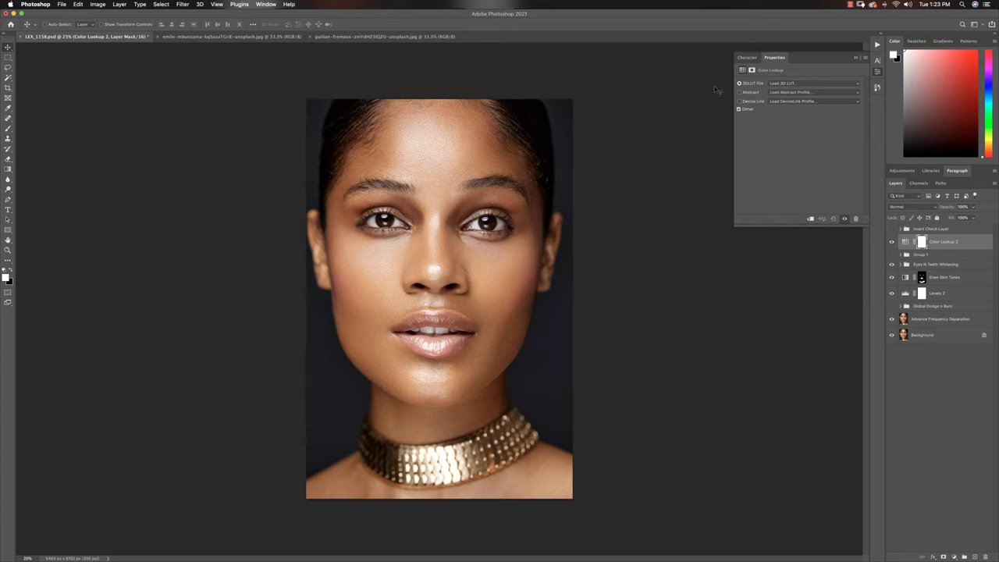
click(787, 84)
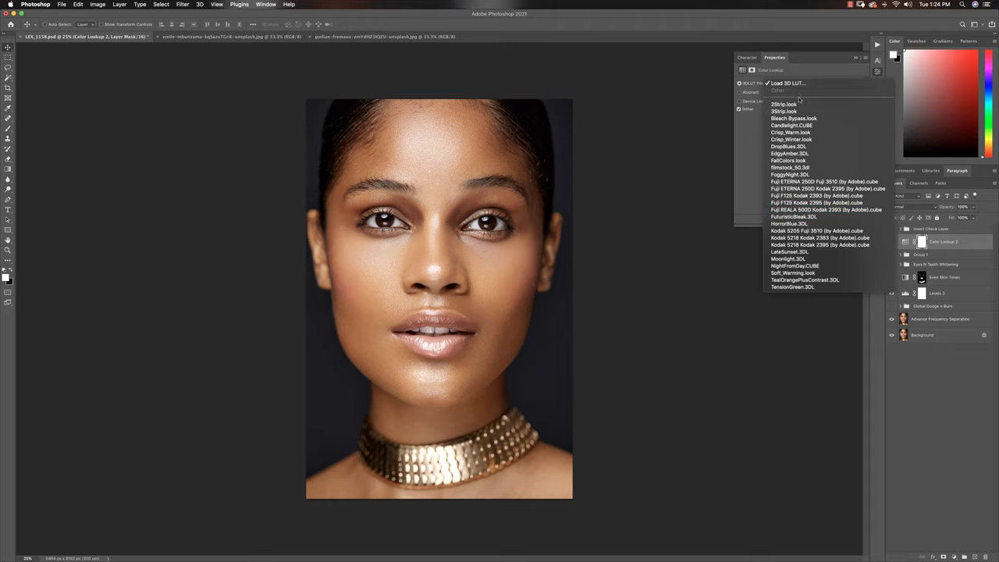
Step: Load Signature Skintone 6.CUBE from Final LUTs › Skin Tone LUTs into Color Lookup 2
click(796, 84)
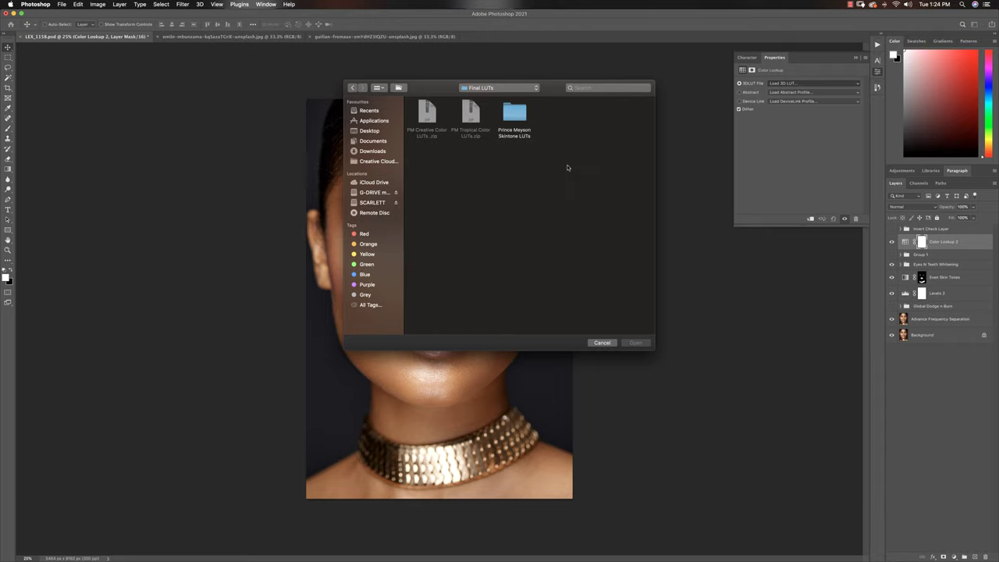
double_click(444, 161)
double_click(530, 121)
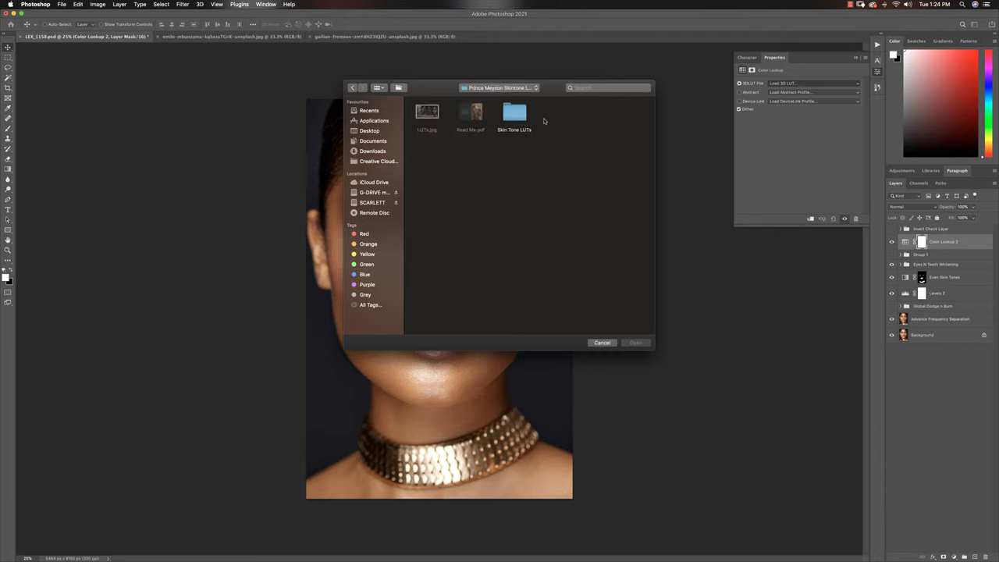
double_click(514, 119)
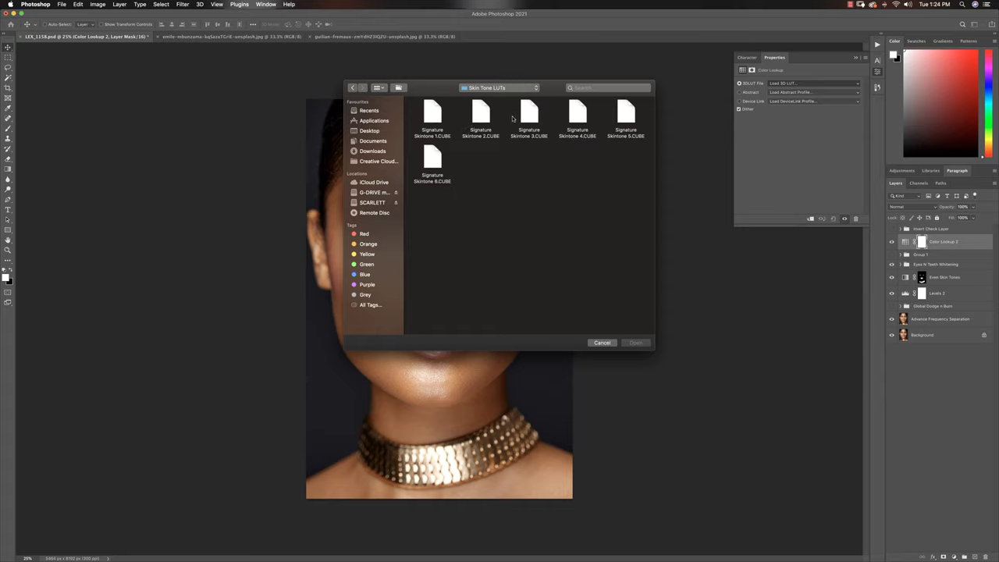
click(434, 164)
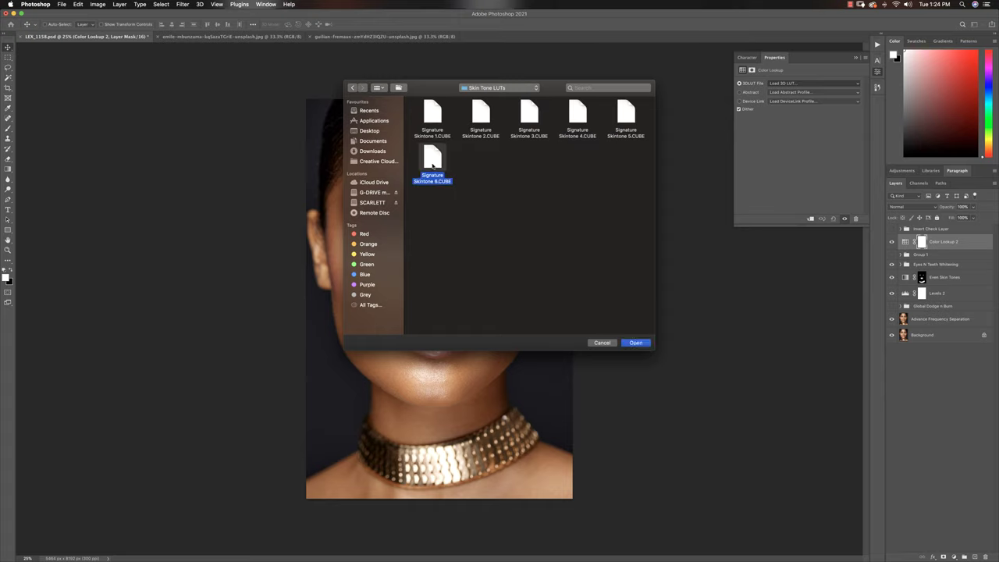
click(636, 343)
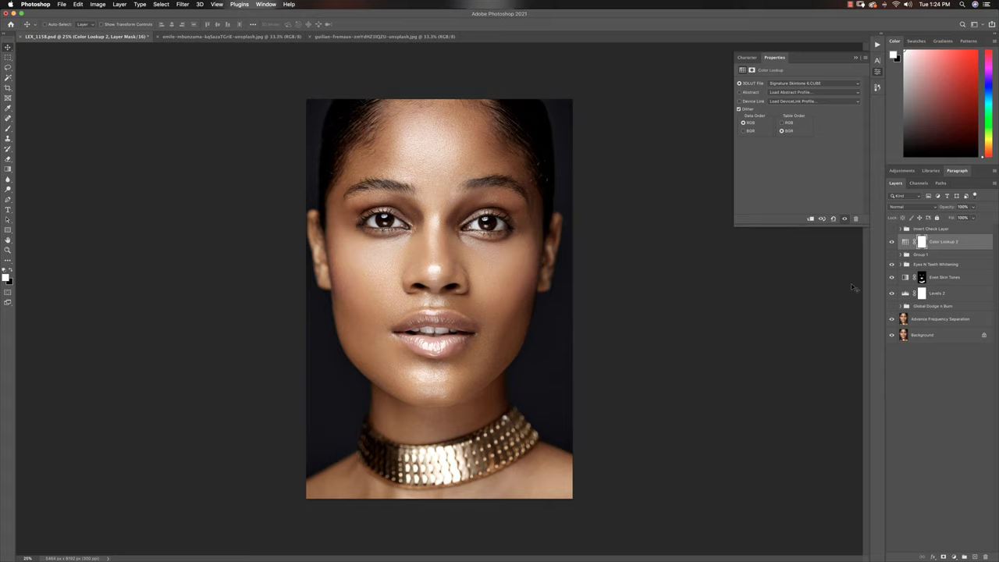
Step: Compare the portrait with and without the Skintone 6 grade, then close the document
click(892, 242)
click(892, 242)
click(838, 84)
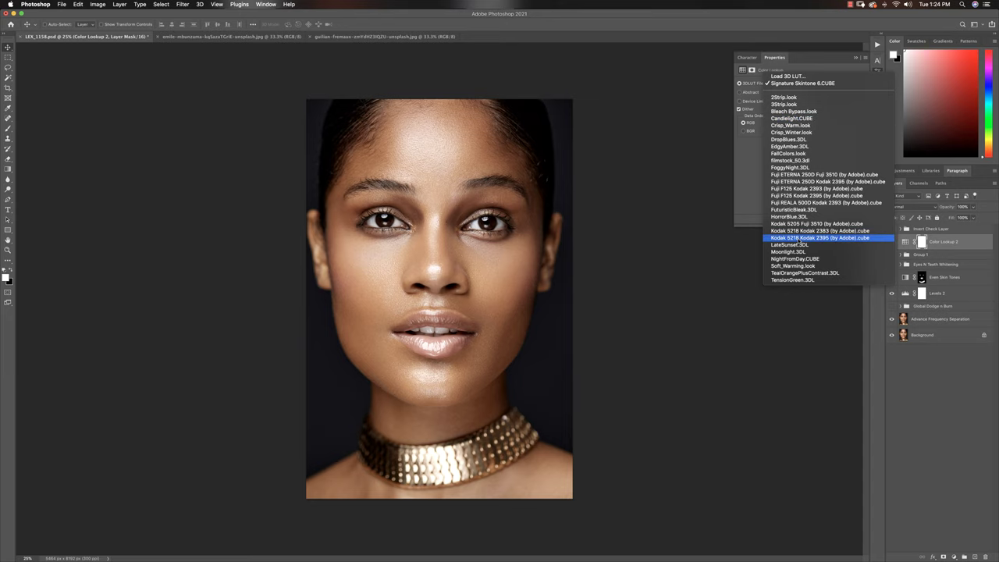
click(672, 185)
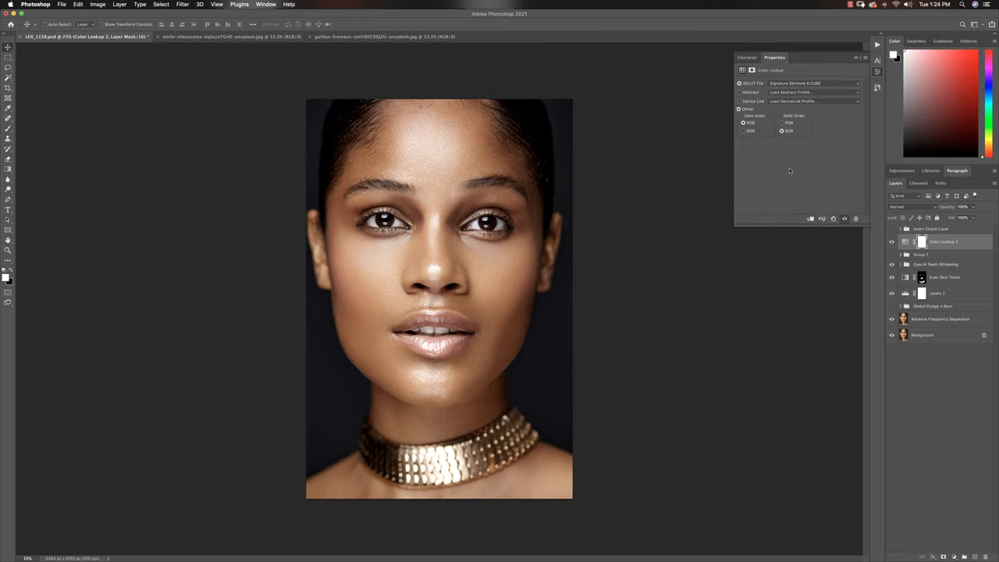
click(856, 58)
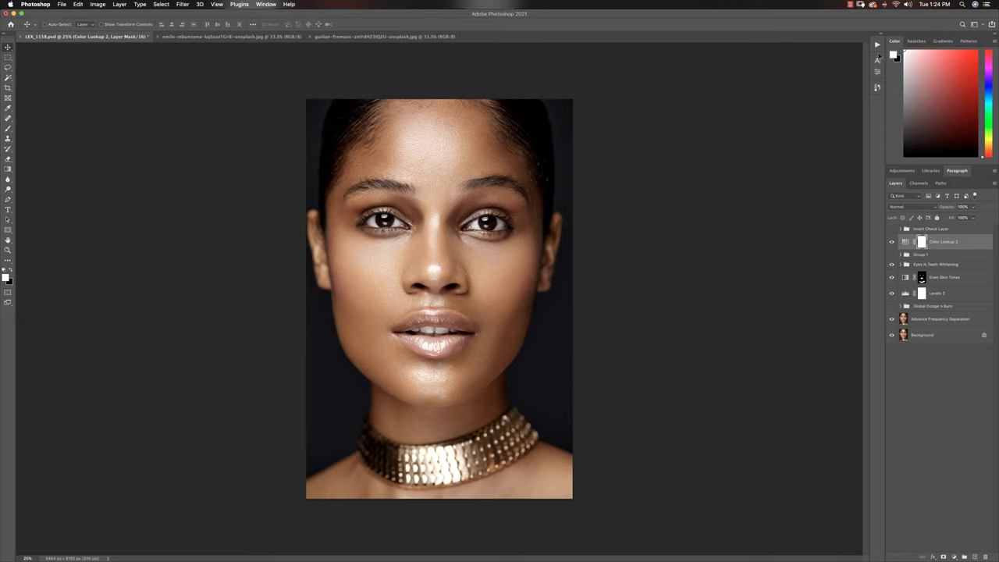
click(6, 13)
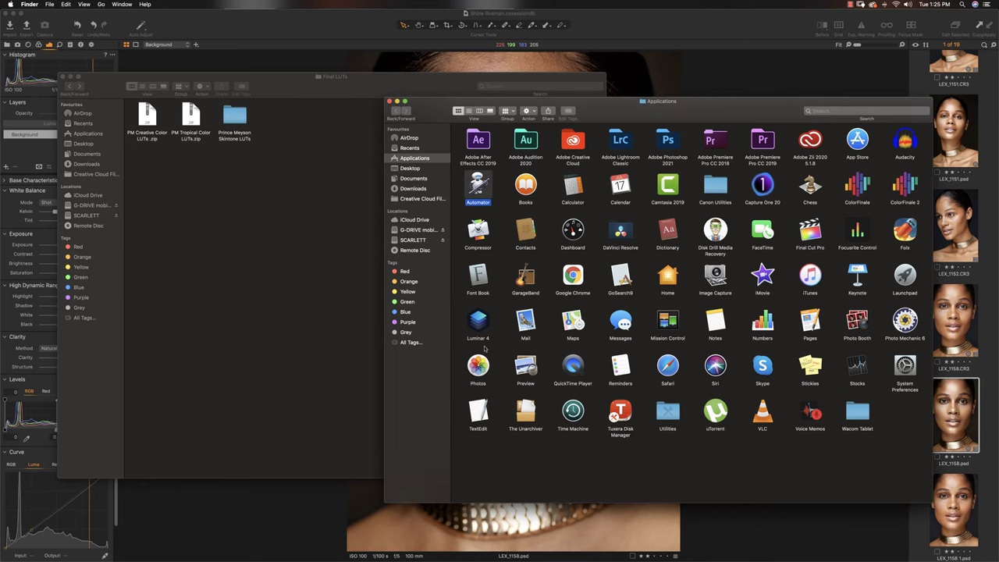
Step: Quit Photoshop and browse Finder to Adobe Photoshop 2021 › Presets › 3DLUTs
right_click(514, 547)
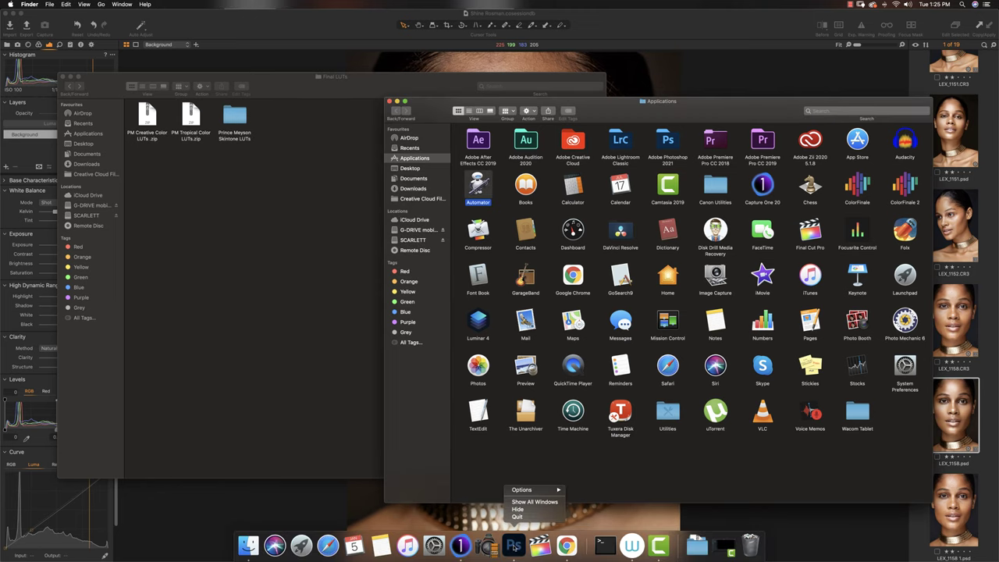
click(516, 517)
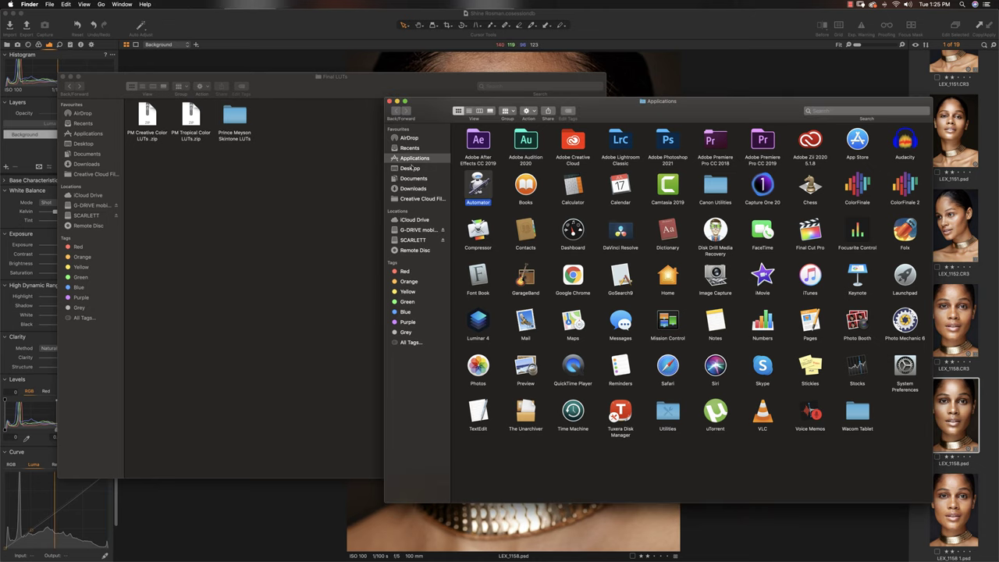
drag(436, 108, 399, 101)
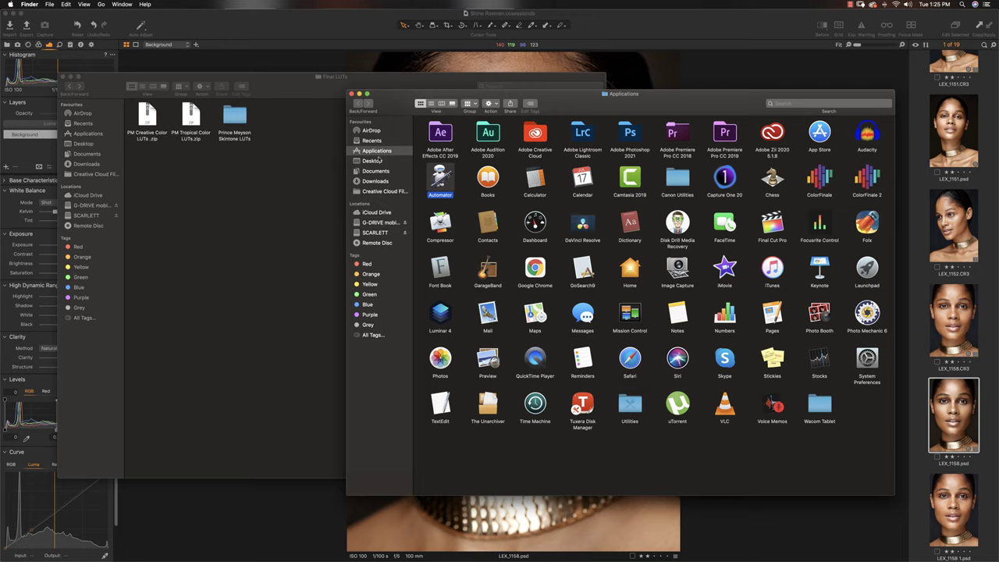
double_click(631, 141)
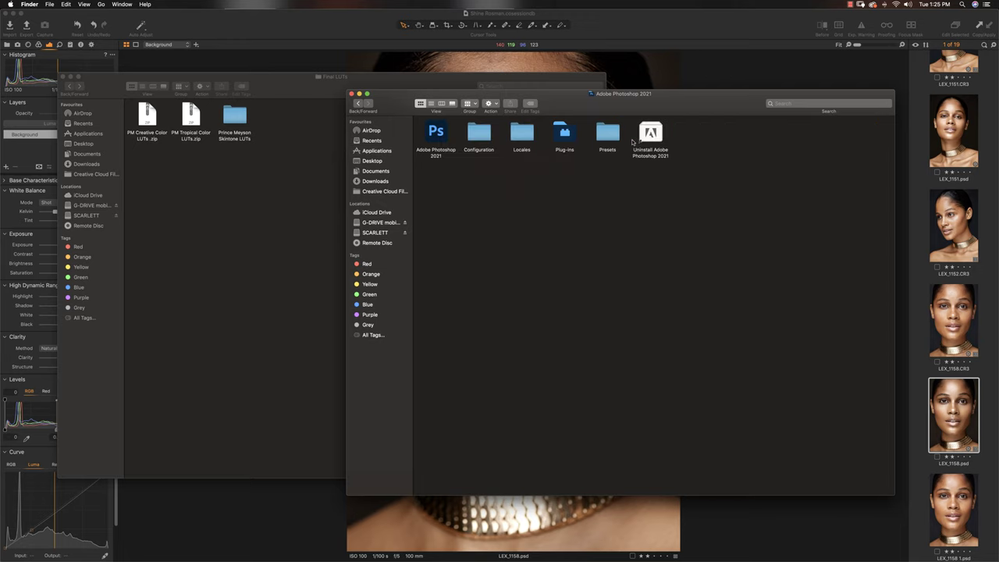
double_click(613, 140)
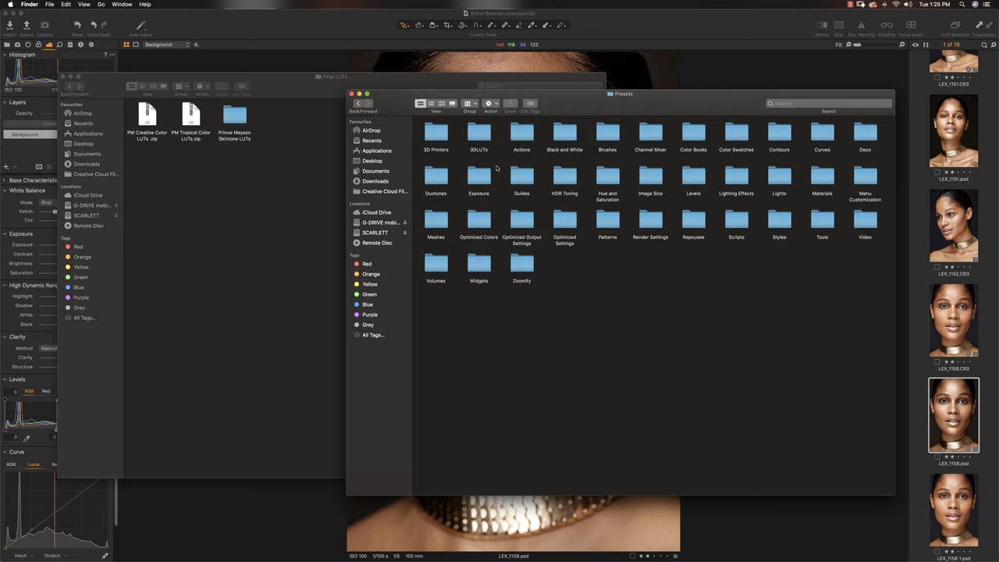
double_click(479, 135)
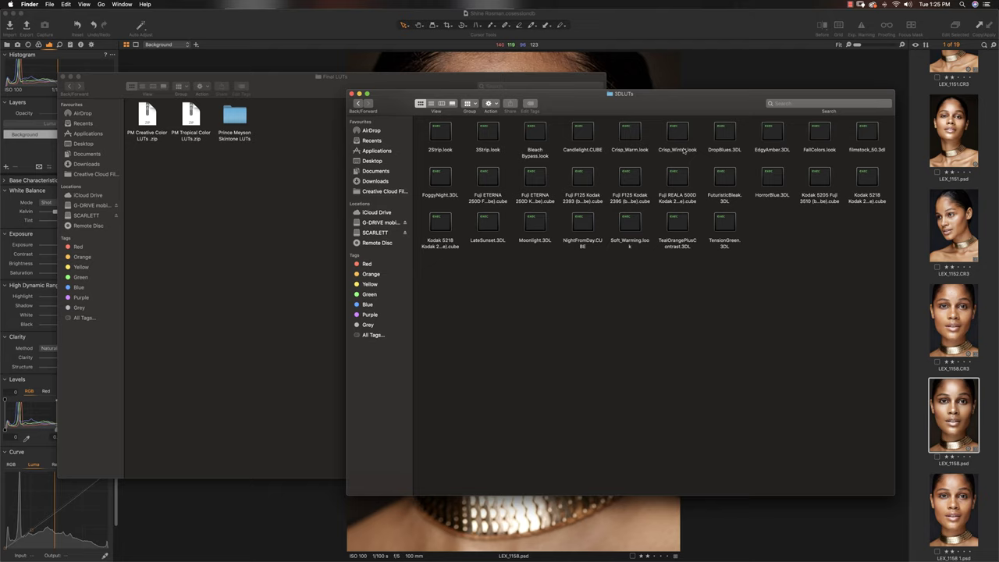
Step: Create a password-authorised new folder in 3DLUTs named '- Photoshop LUTs'
right_click(732, 291)
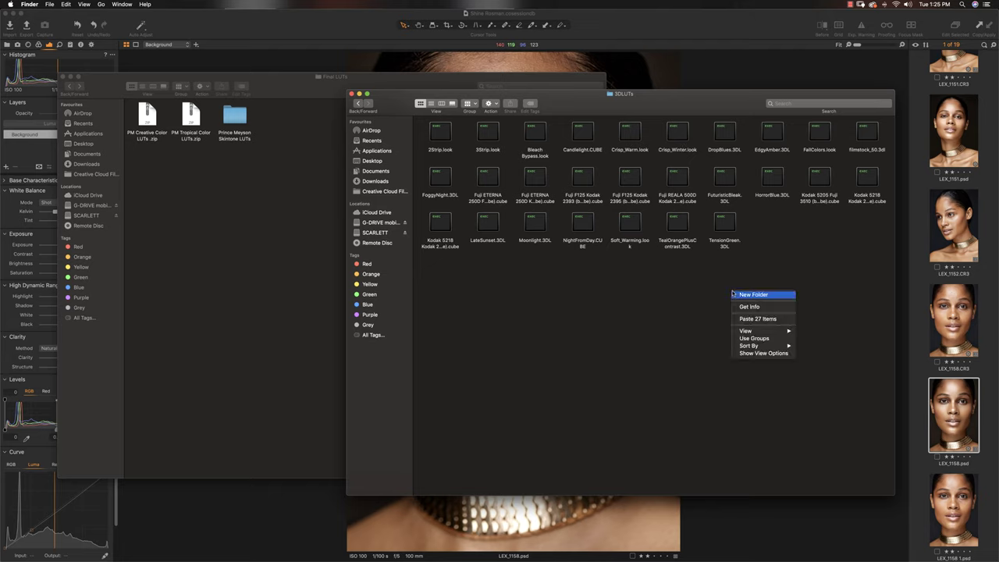
click(752, 295)
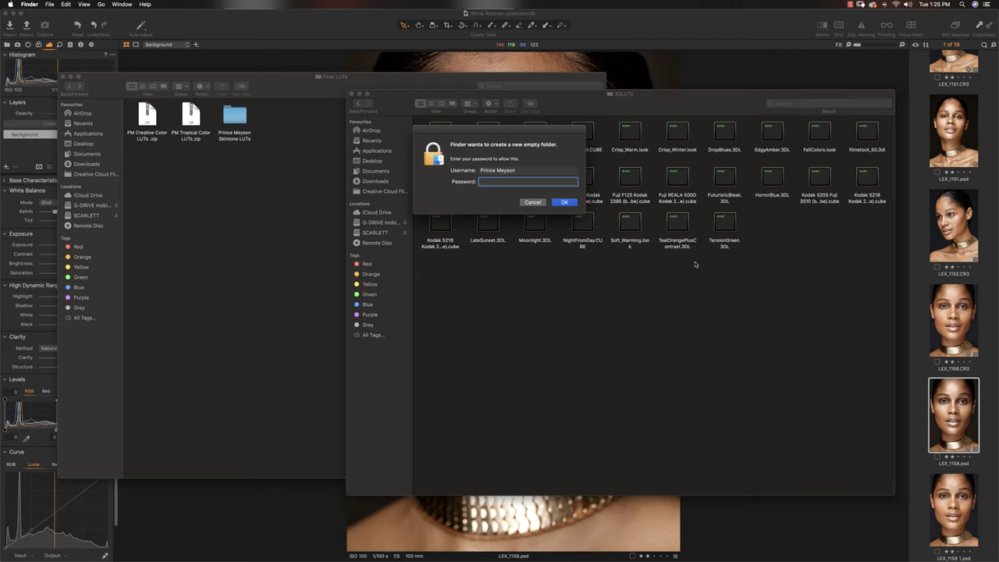
text(*****)
key(Return)
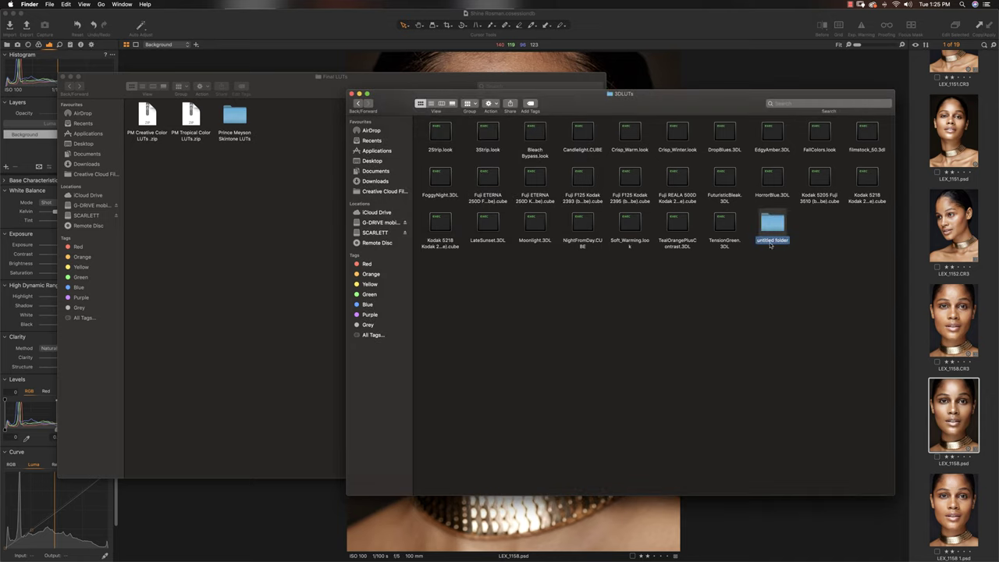
text(Photoshop LUTS)
key(BackSpace)
text(s)
key(Up)
text(-)
click(820, 237)
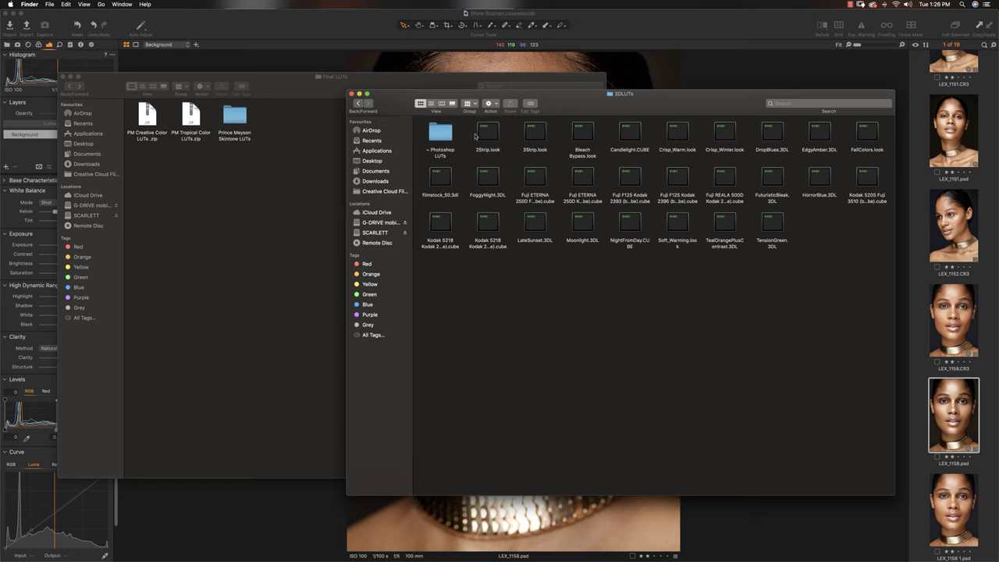
Step: Copy all 27 LUT files from 3DLUTs into '- Photoshop LUTs', then return to 3DLUTs
drag(471, 135, 866, 257)
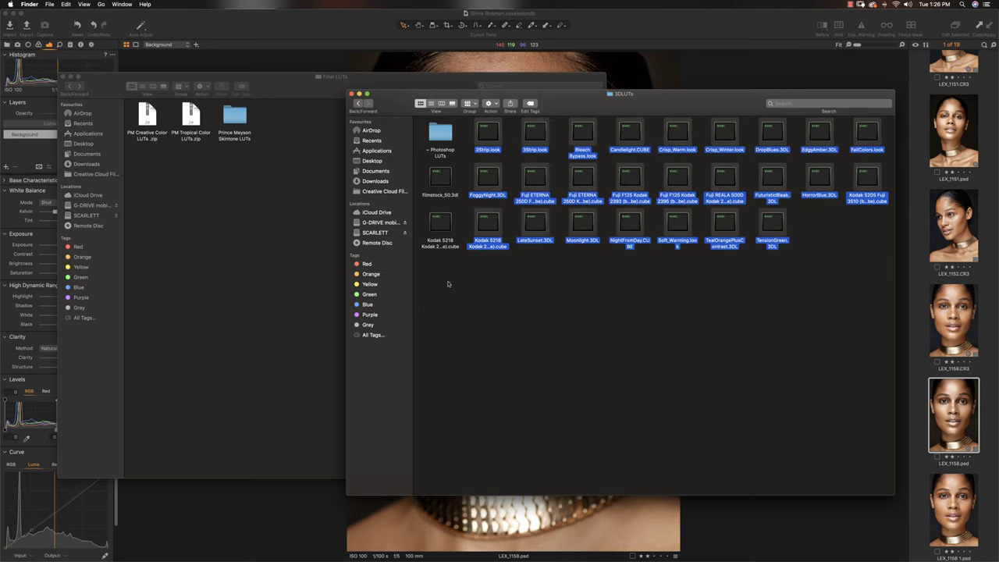
drag(448, 284, 441, 181)
right_click(441, 180)
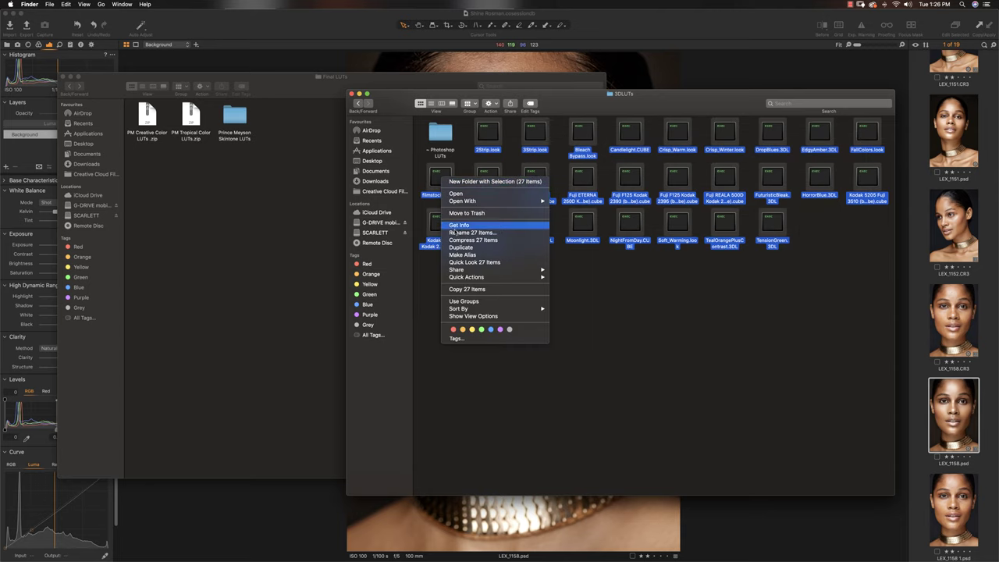
click(465, 288)
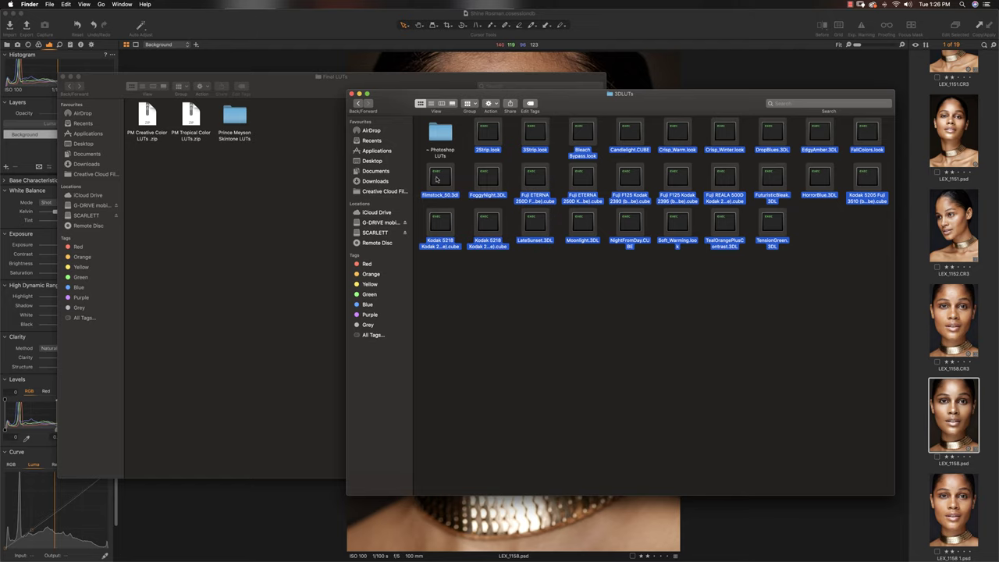
double_click(438, 135)
right_click(467, 180)
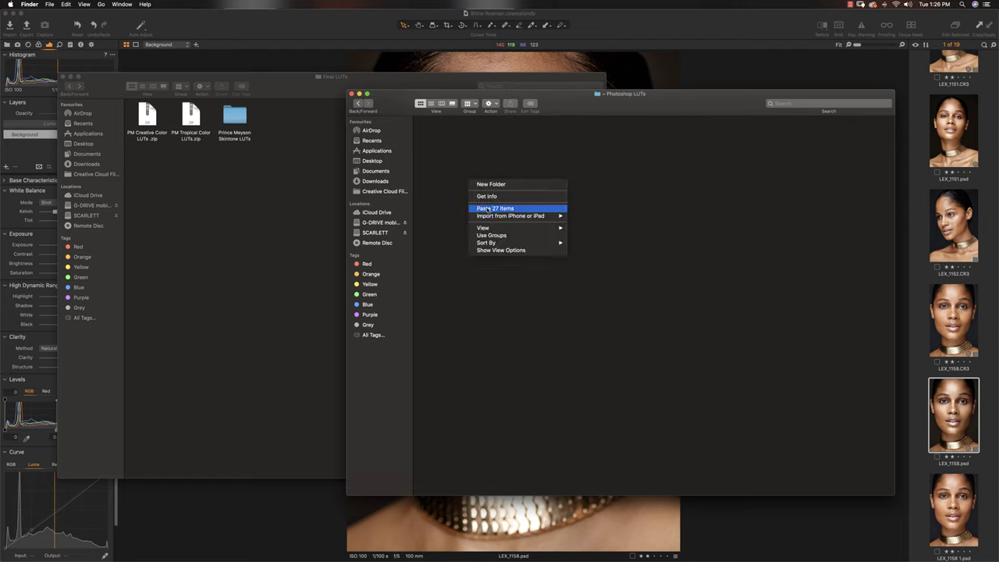
click(488, 208)
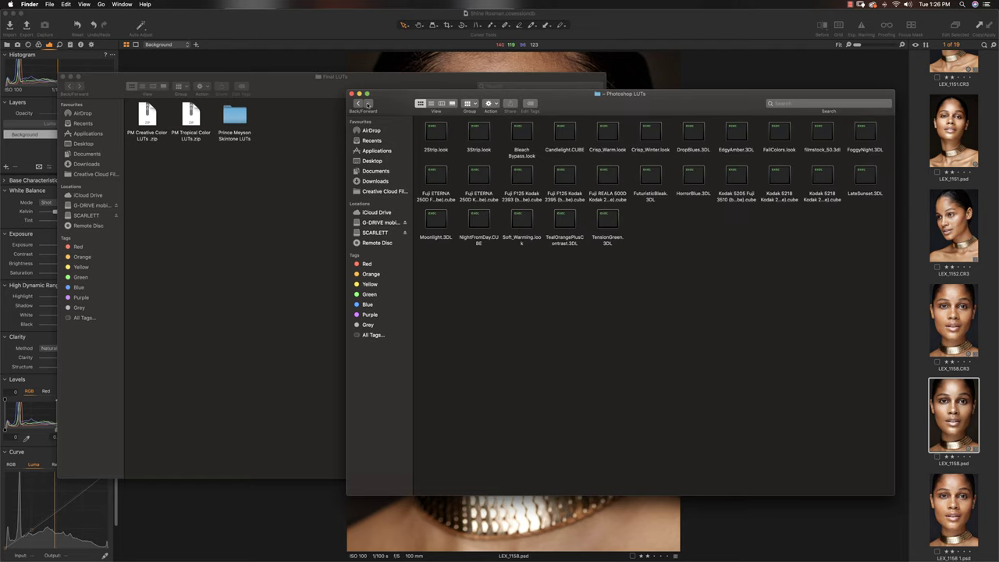
click(358, 104)
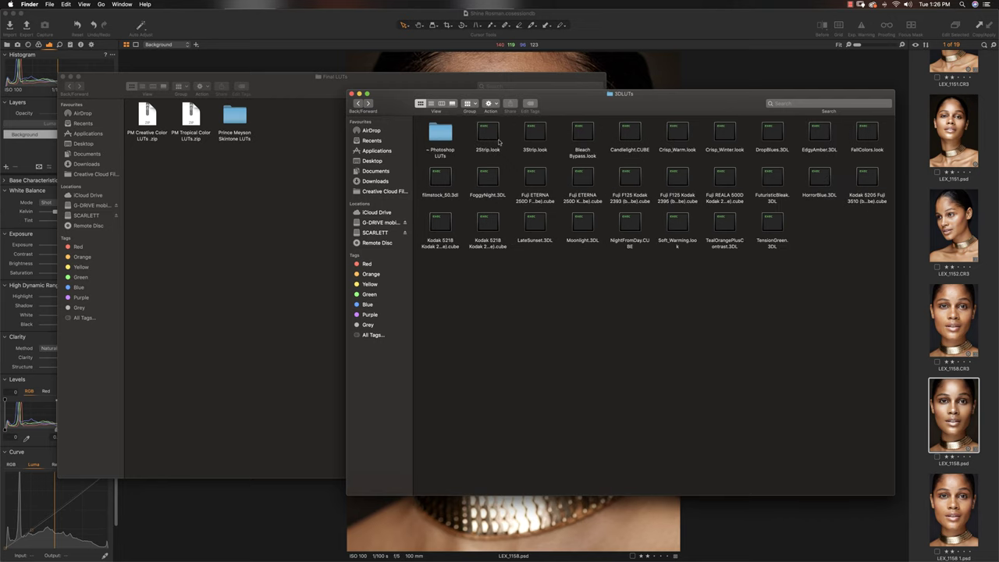
Step: Move the selected loose LUT files in 3DLUTs to the Trash, entering the password
drag(475, 135, 892, 293)
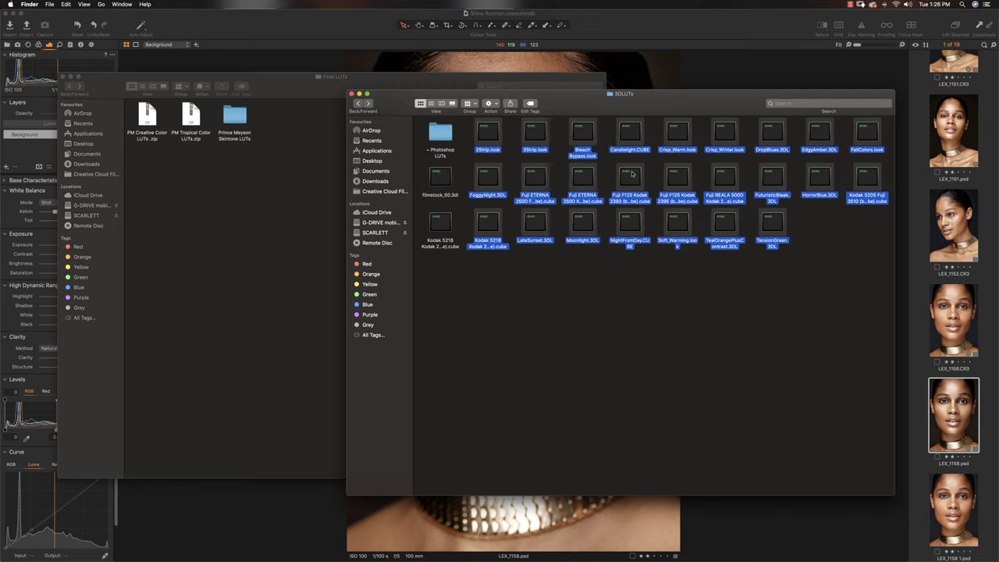
right_click(633, 173)
click(687, 196)
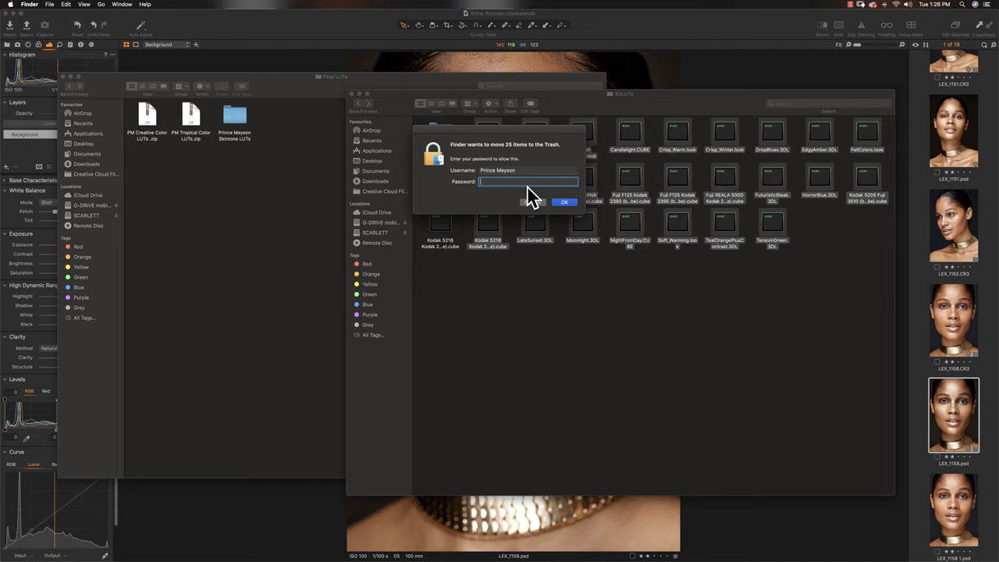
text(****)
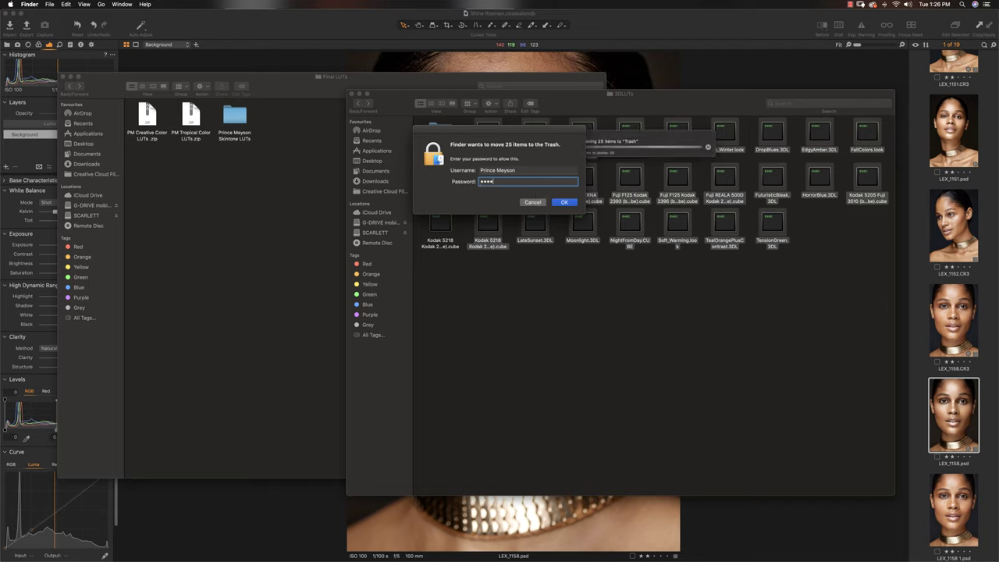
key(Return)
Step: Trash the two leftover LUT files as well, confirming with the password
click(524, 133)
super+click(476, 133)
right_click(473, 133)
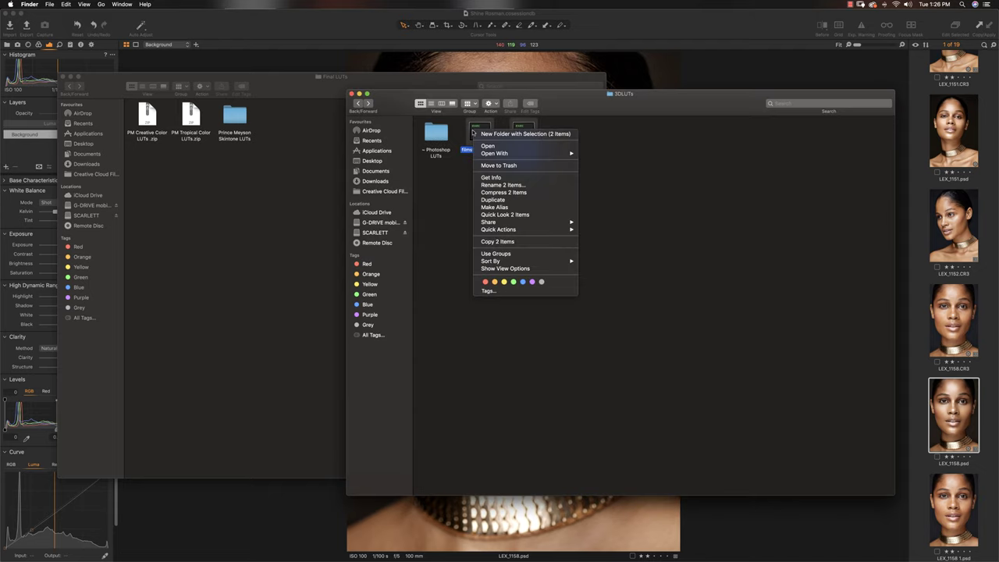
click(515, 166)
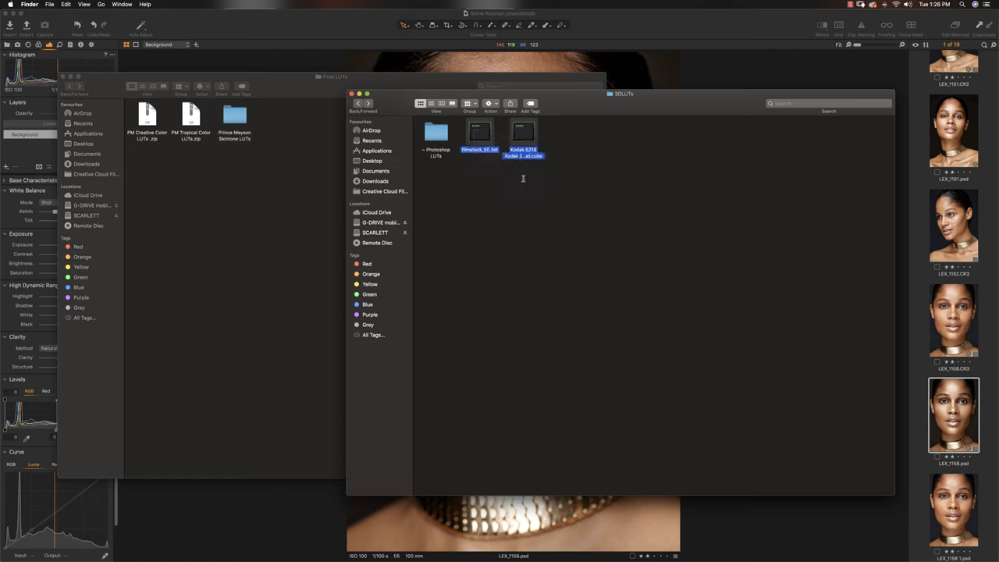
text(*)
key(XF86AudioMute)
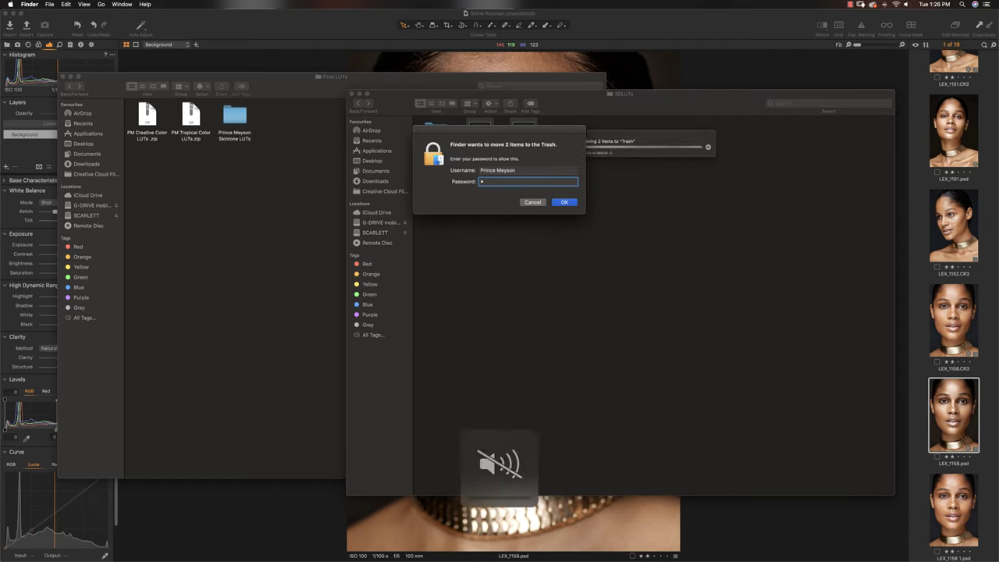
text(*******)
key(Return)
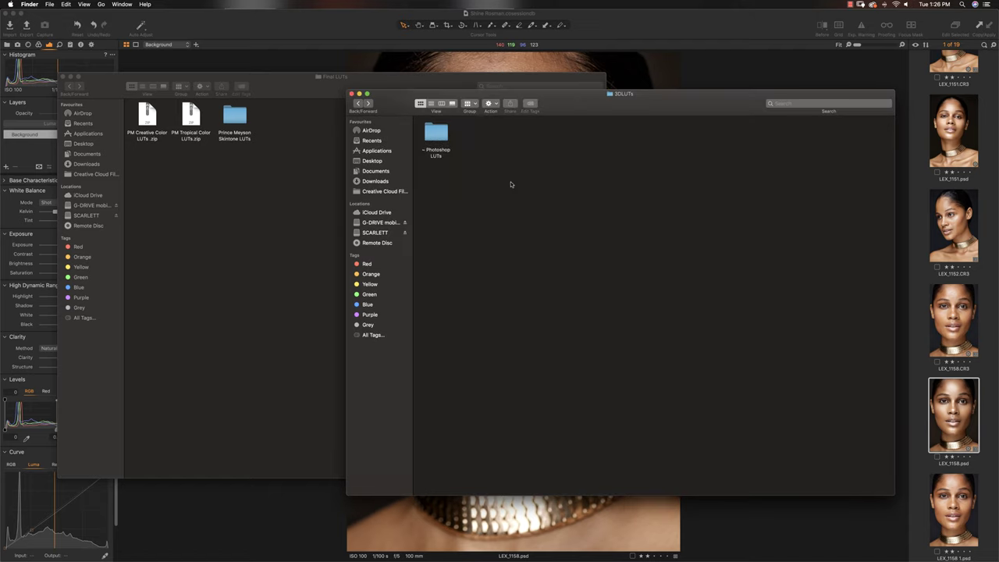
Step: In Final LUTs, extract PM Tropical Color LUTs.zip and select PM Creative Color LUTs.zip
click(305, 116)
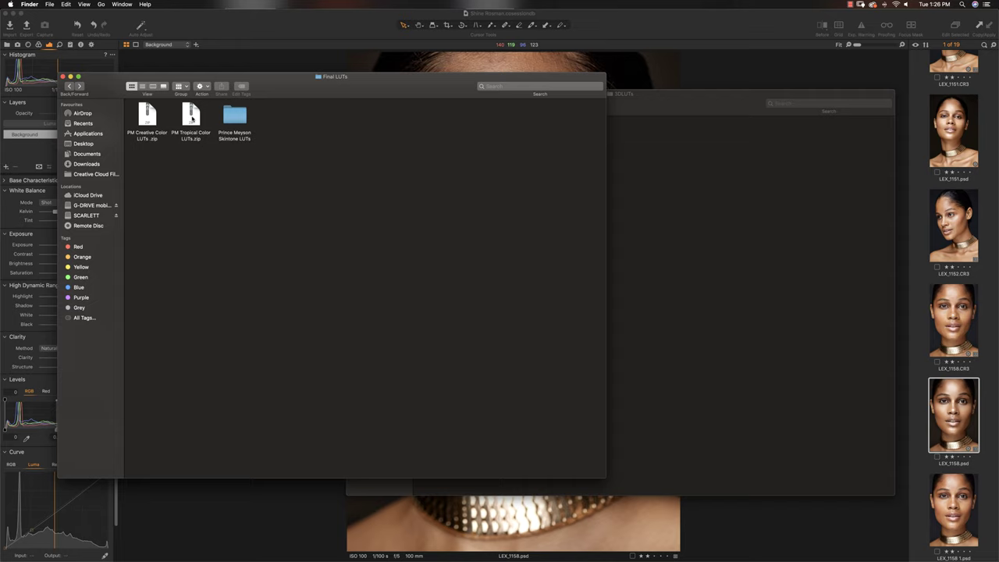
double_click(192, 117)
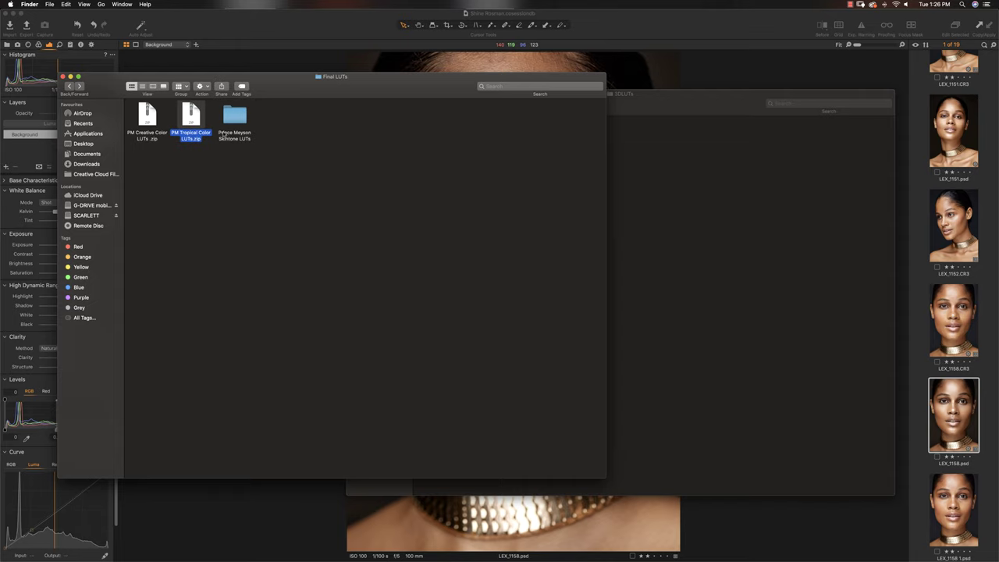
click(147, 117)
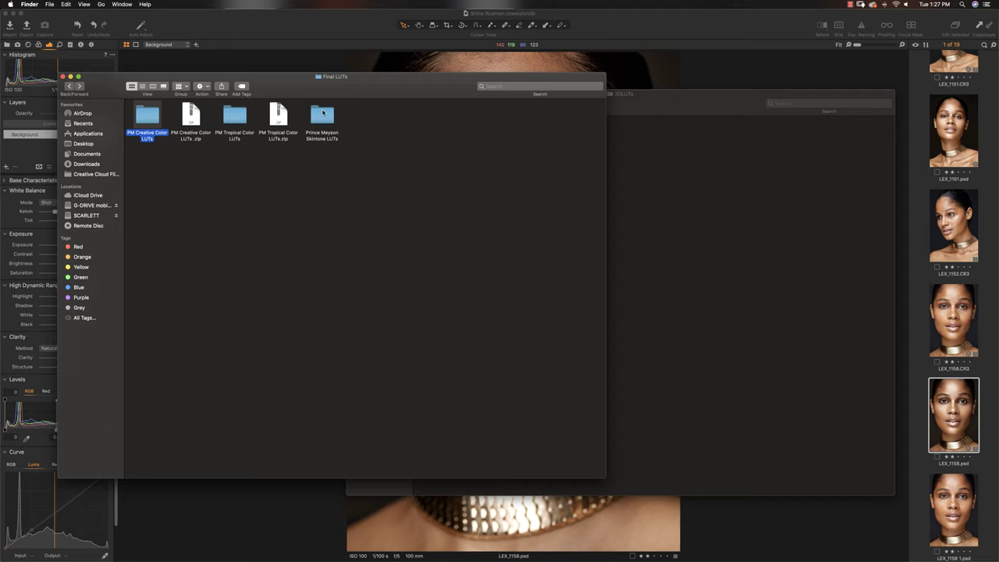
Step: Move the Skin Tone LUTs folder from the skintone pack into 3DLUTs, authorising with the password
double_click(238, 115)
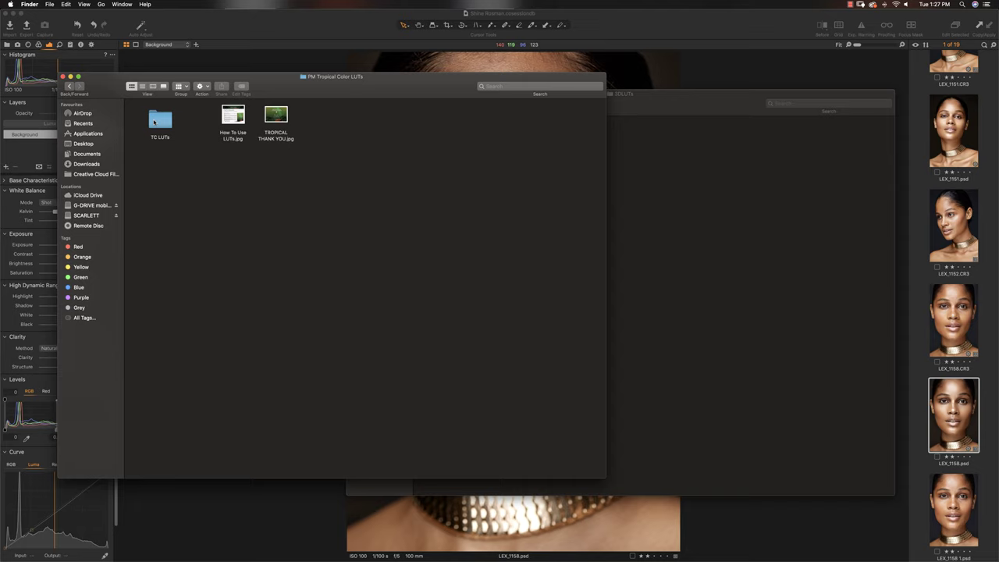
click(154, 122)
click(69, 85)
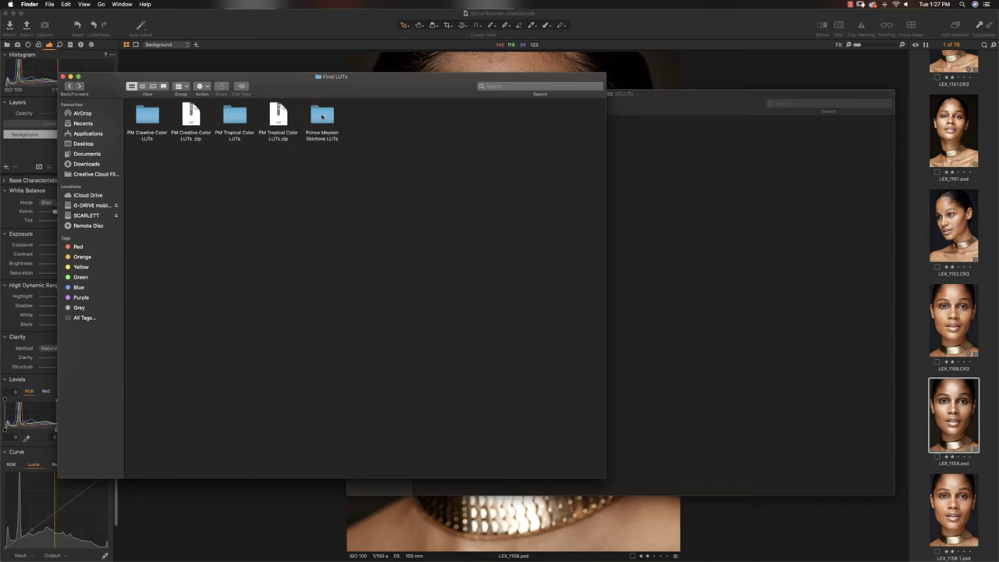
double_click(322, 116)
drag(190, 117, 647, 173)
click(551, 187)
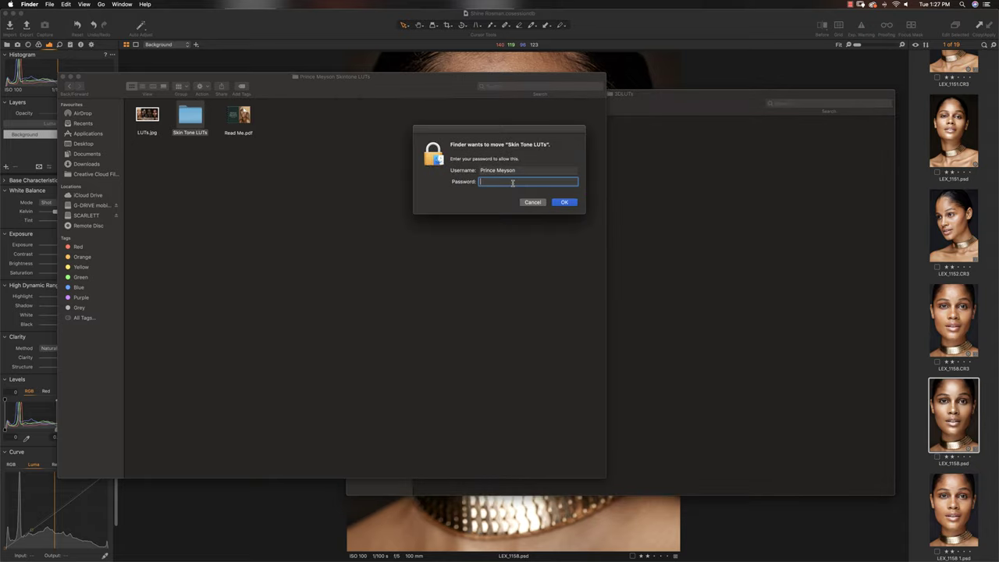
text(••••)
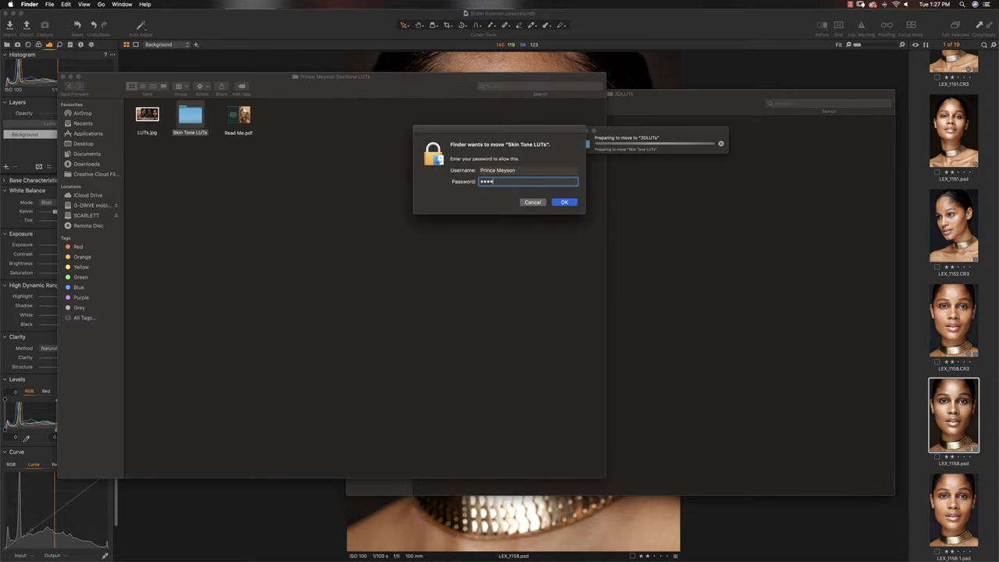
key(Return)
Step: Check the Skin Tone LUTs folder inside 3DLUTs, then return the pack window to Final LUTs
click(703, 167)
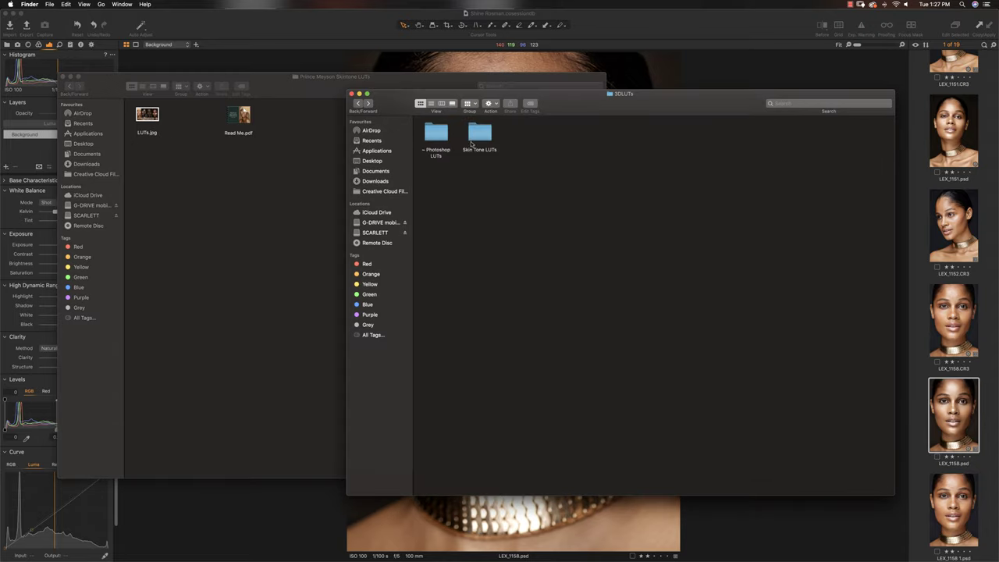
double_click(484, 138)
click(358, 103)
click(179, 145)
click(68, 86)
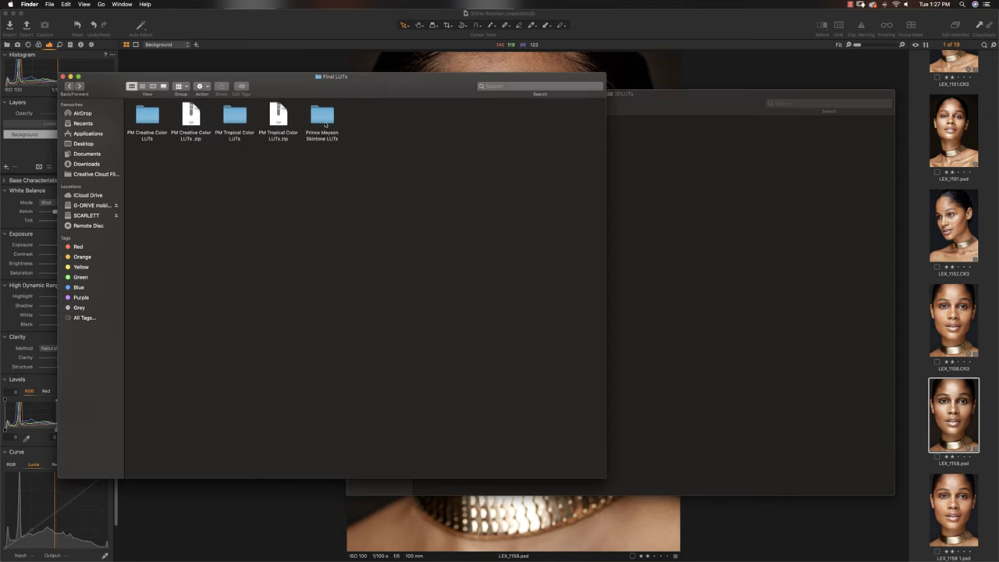
Step: Copy the TC LUTs folder from the Tropical Color pack into 3DLUTs, authorizing with the admin password
double_click(320, 129)
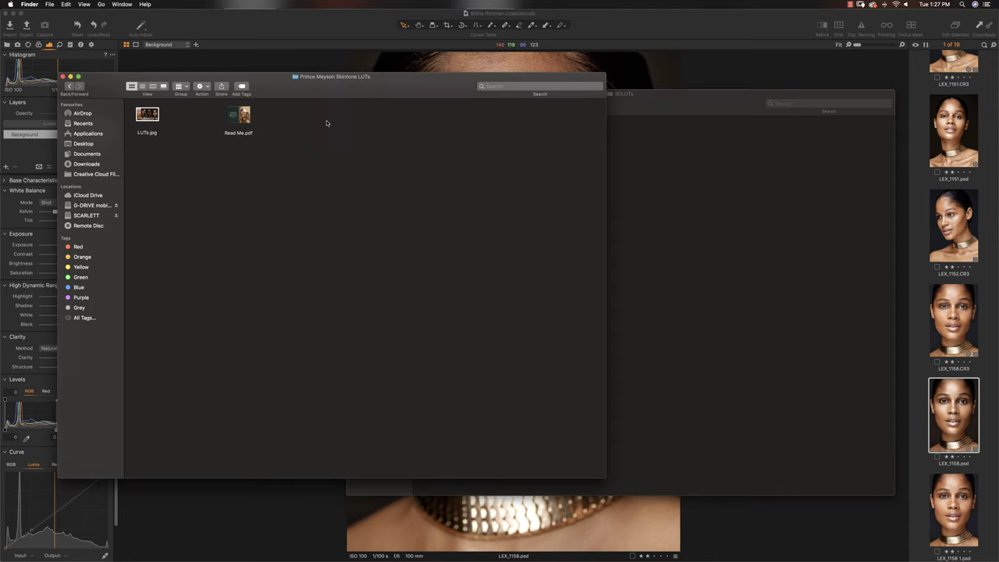
click(69, 86)
double_click(231, 119)
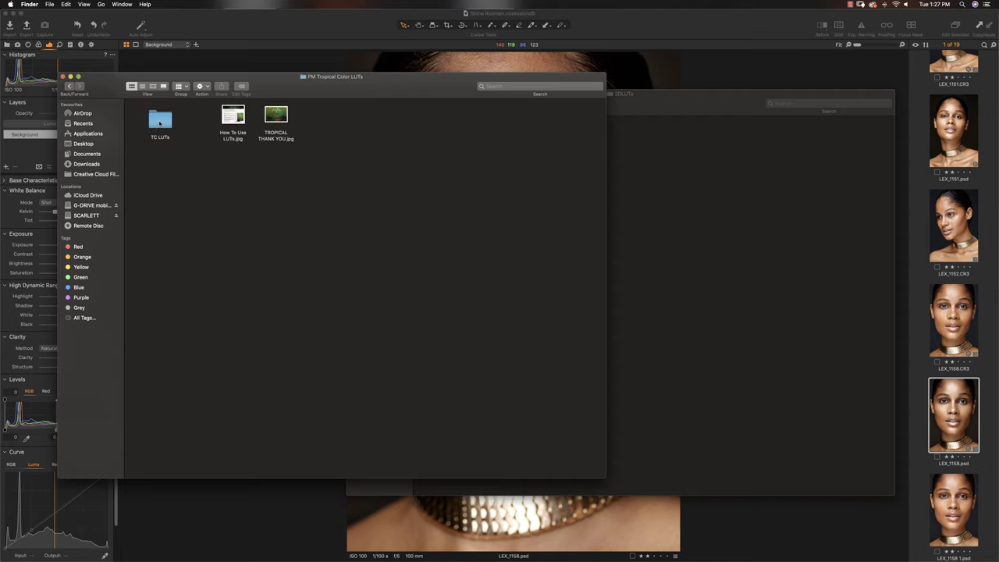
right_click(159, 122)
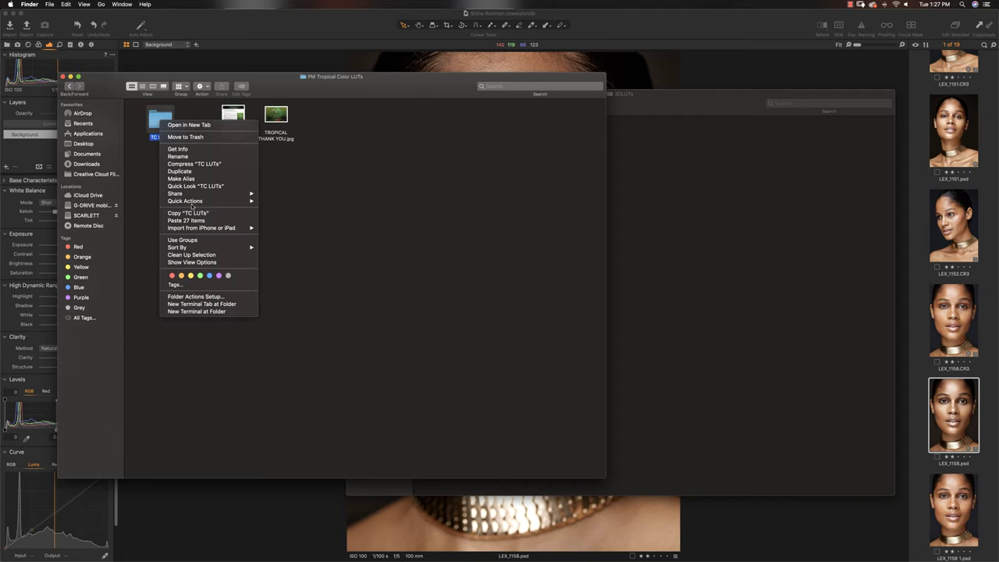
click(188, 213)
click(670, 191)
right_click(557, 149)
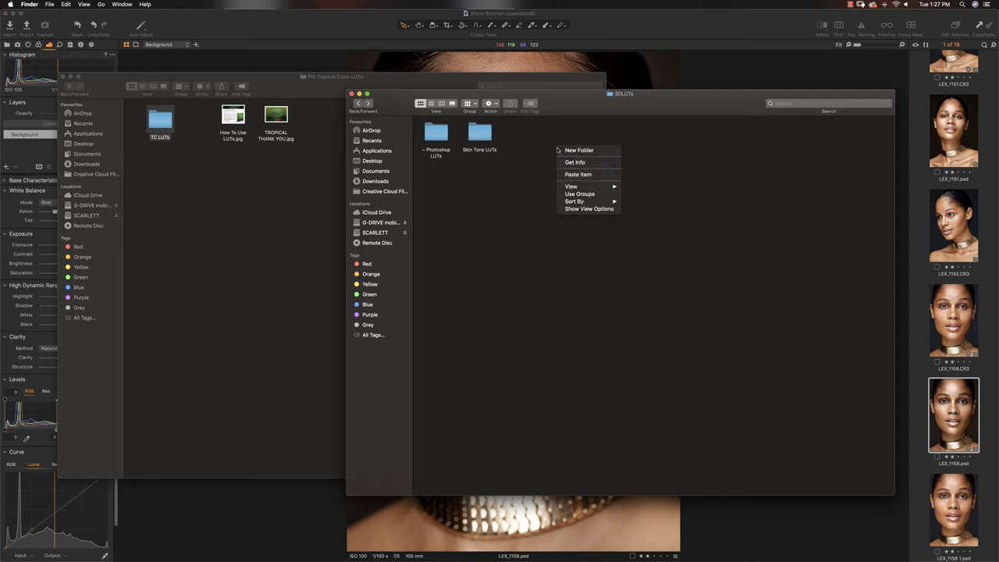
click(578, 174)
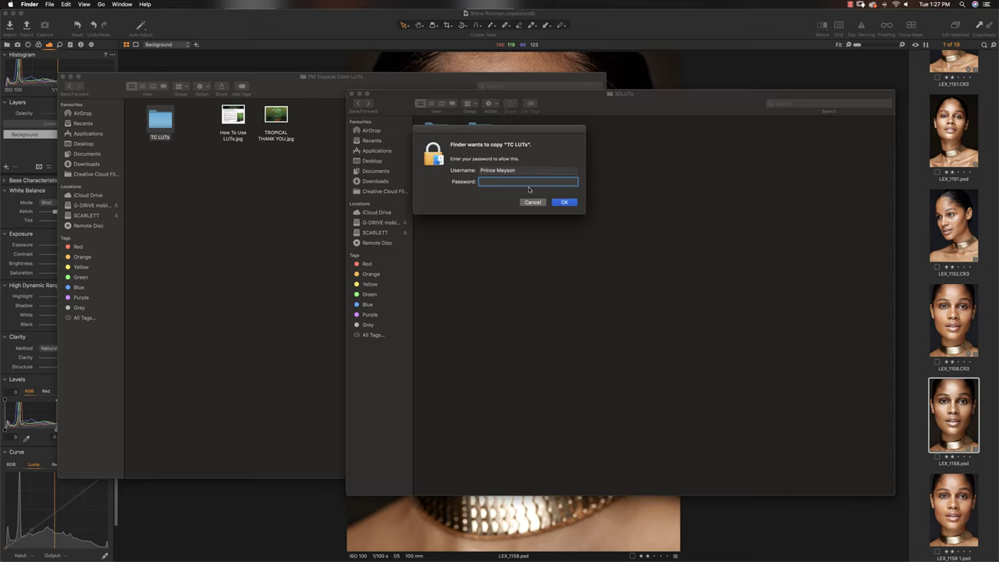
key(Return)
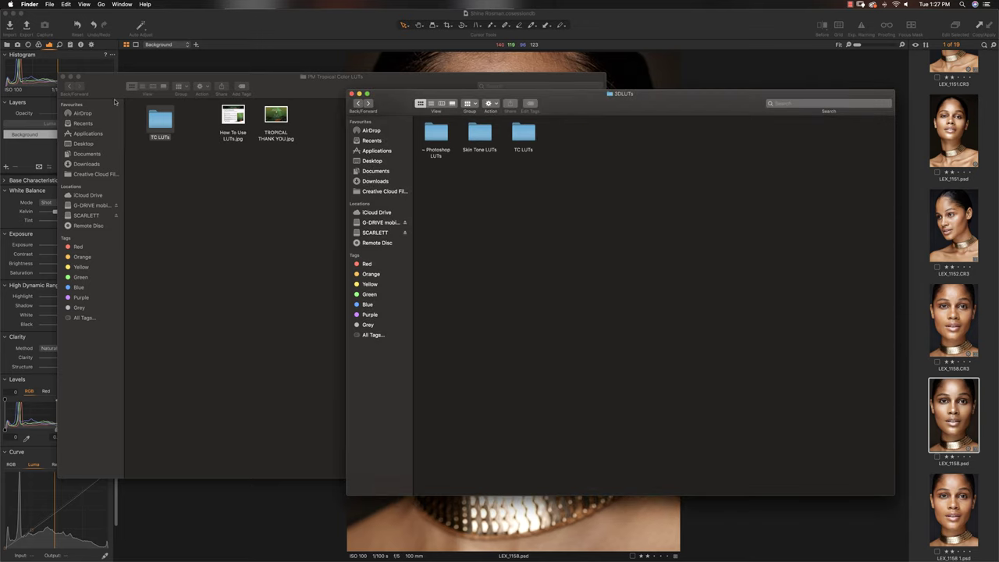
Step: Copy the CC LUTs folder from the Creative Color pack into 3DLUTs, authorizing with the admin password
click(115, 101)
click(68, 86)
click(148, 116)
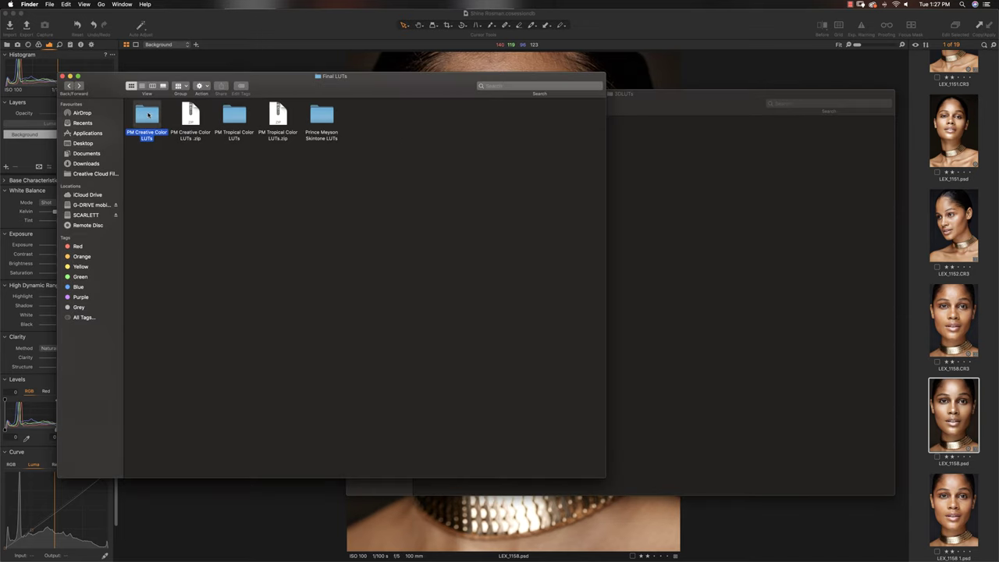
double_click(149, 116)
click(149, 116)
right_click(146, 114)
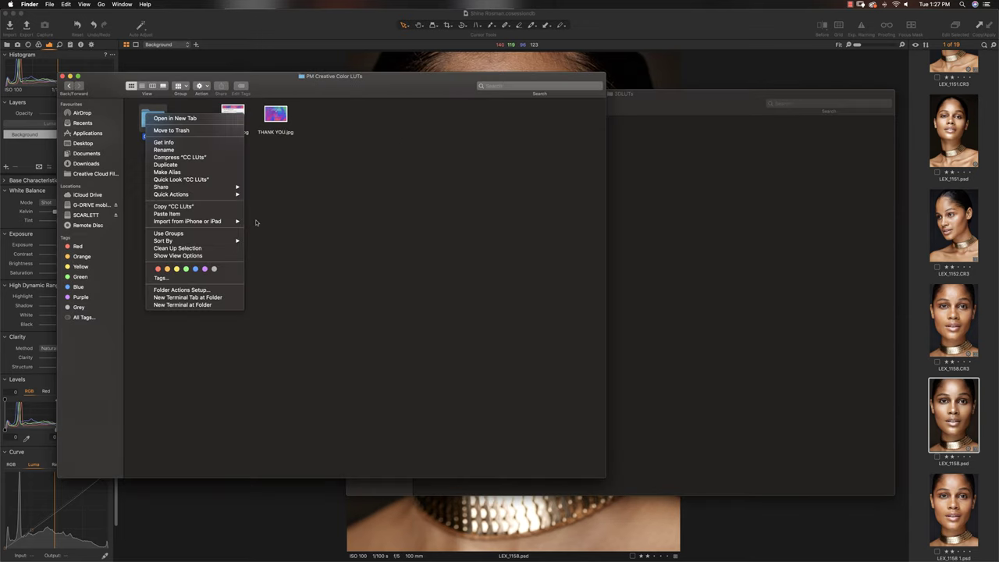
click(192, 206)
click(605, 203)
right_click(626, 204)
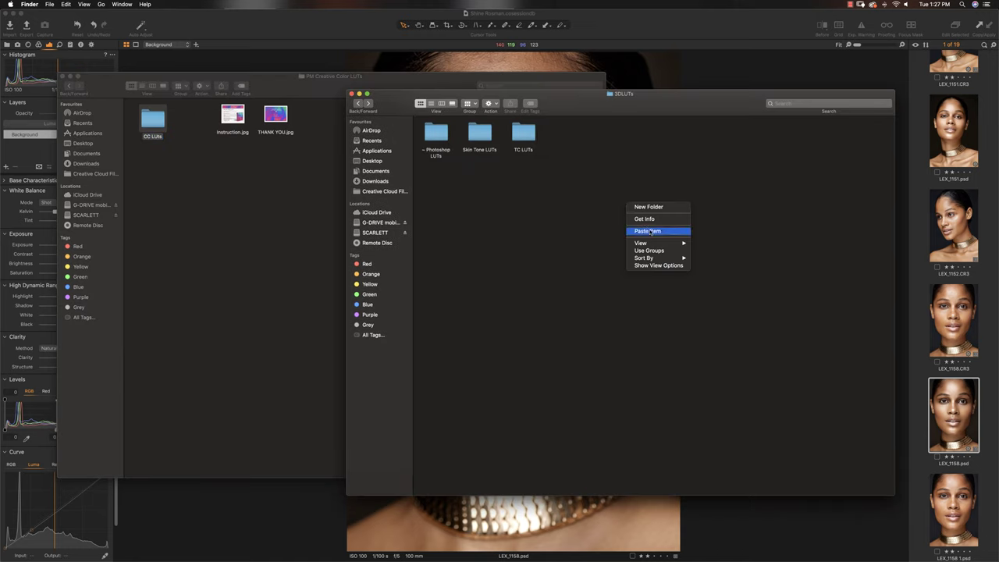
click(648, 231)
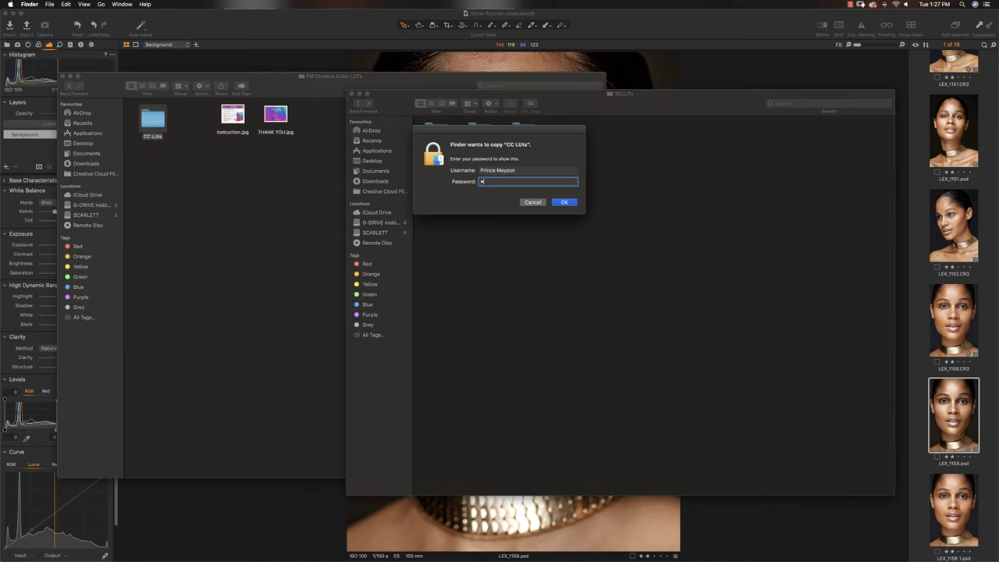
key(Return)
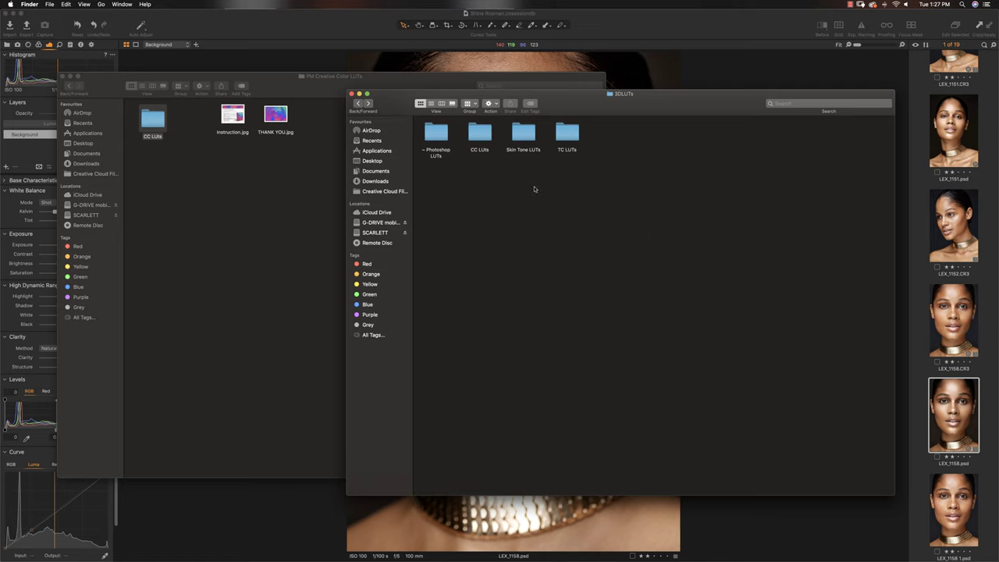
Step: Open the Skin Tone LUTs, TC LUTs and CC LUTs folders in turn to check their CUBE files
double_click(523, 131)
click(357, 103)
double_click(567, 131)
click(357, 104)
double_click(484, 131)
click(358, 103)
click(356, 104)
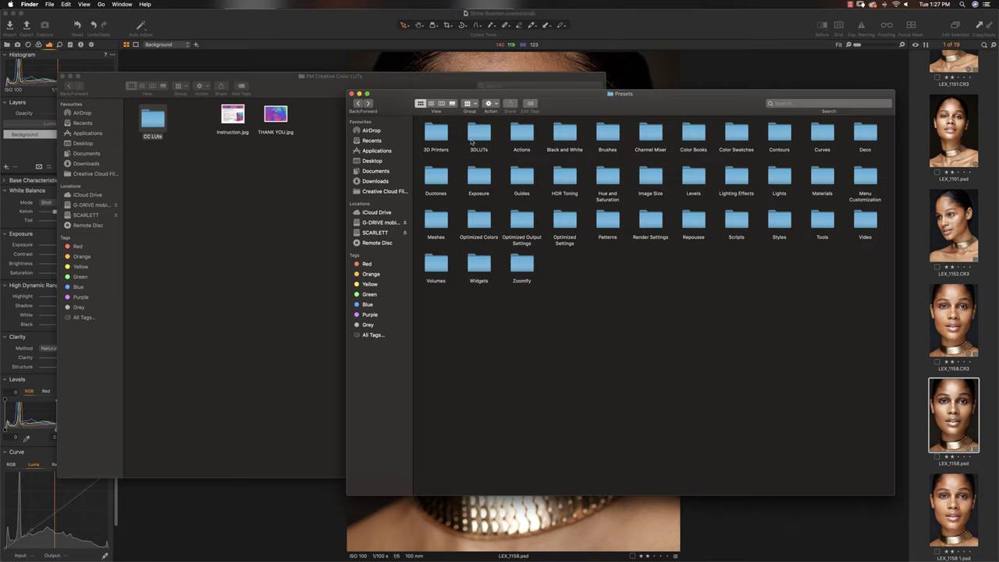
click(369, 104)
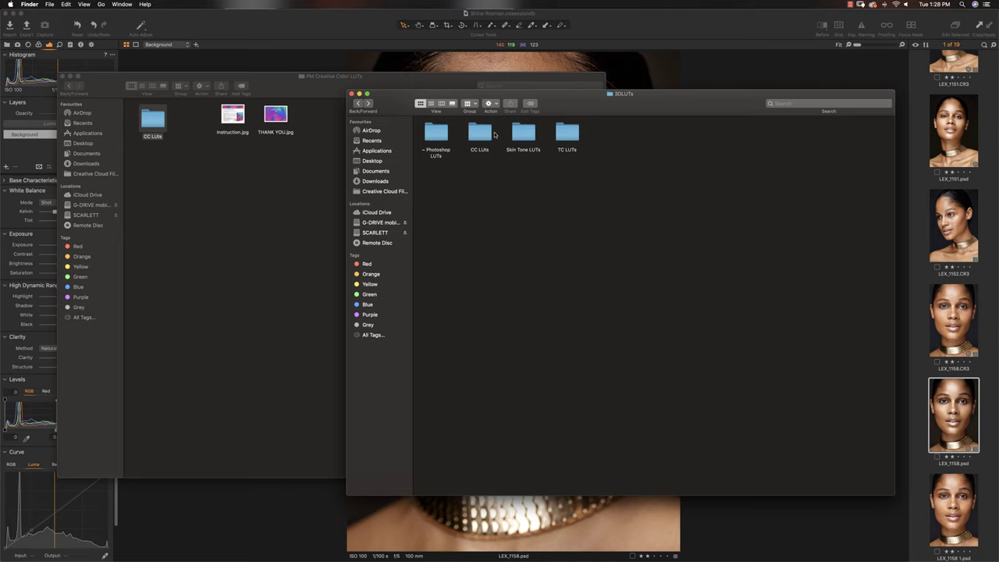
Step: Confirm TC LUTs holds six .CUBE files, then launch Photoshop from the Dock
double_click(574, 135)
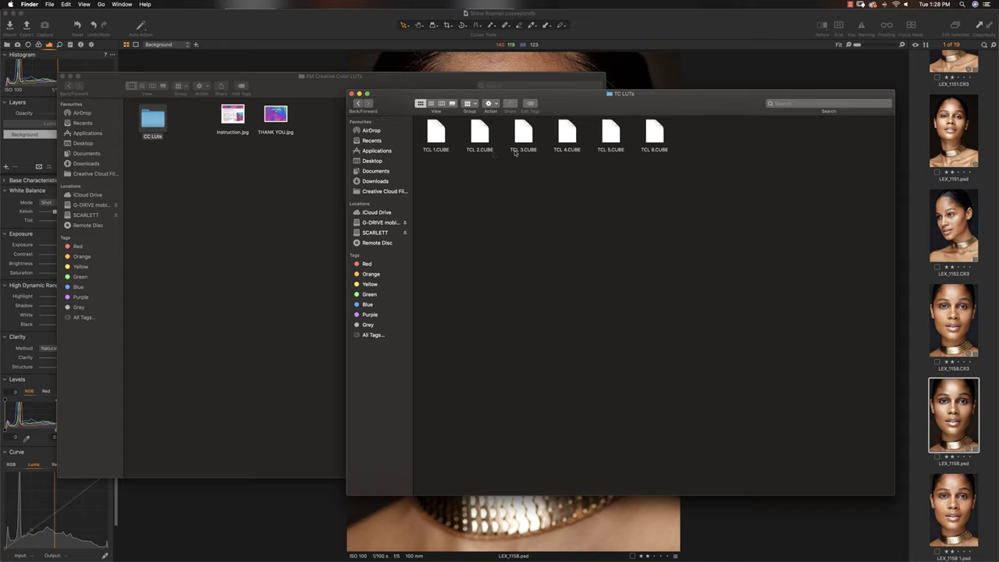
click(359, 104)
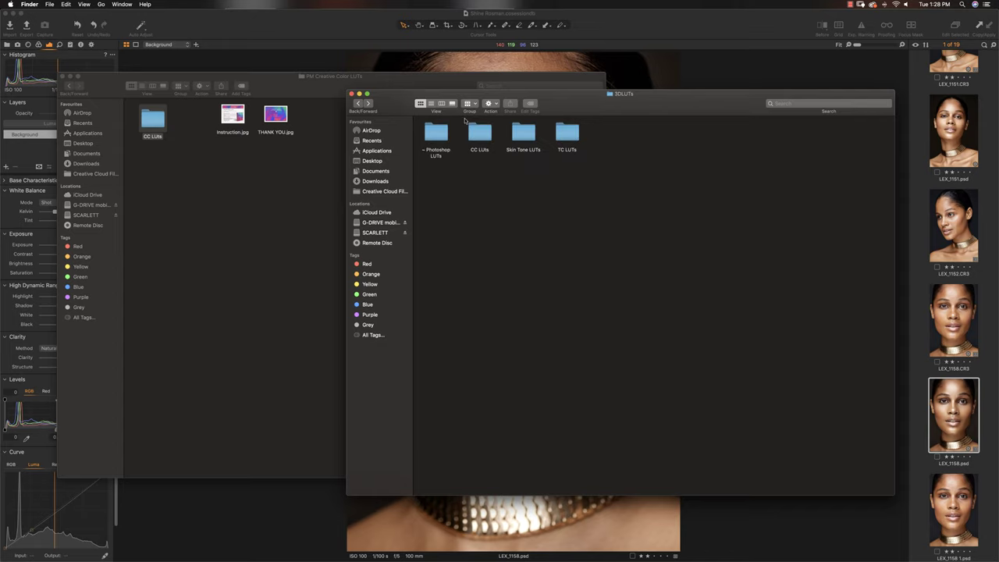
click(370, 104)
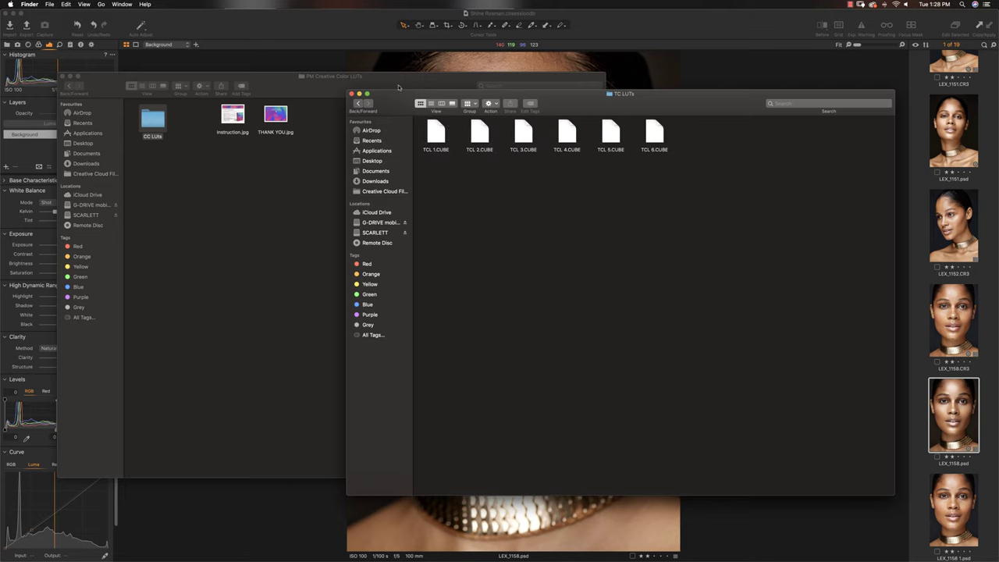
click(357, 104)
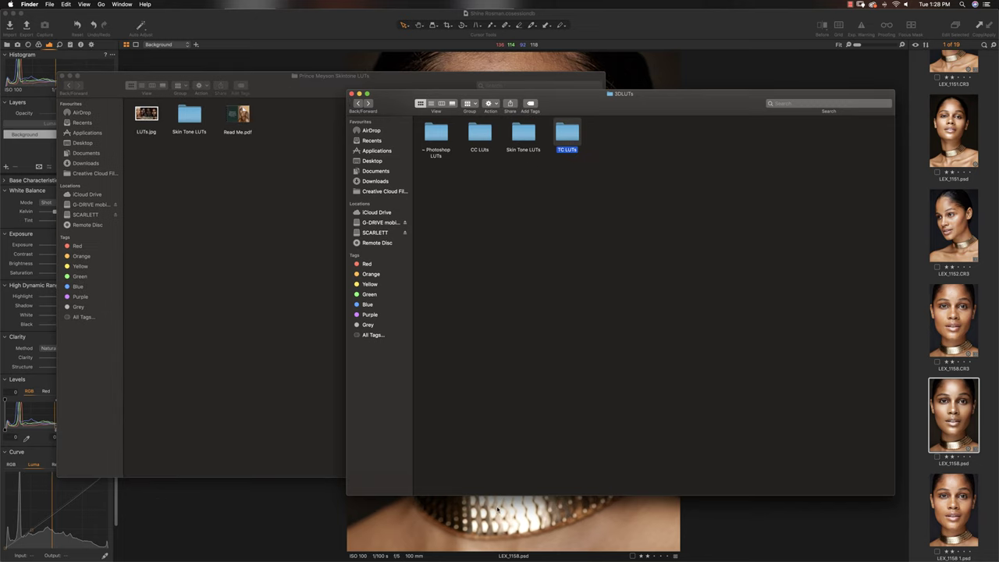
mouse_move(507, 559)
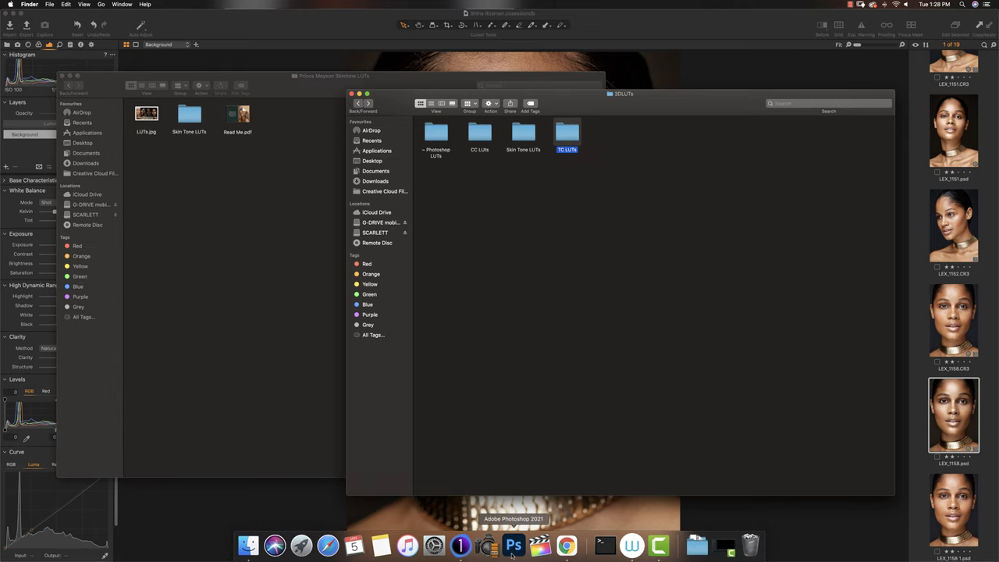
click(513, 545)
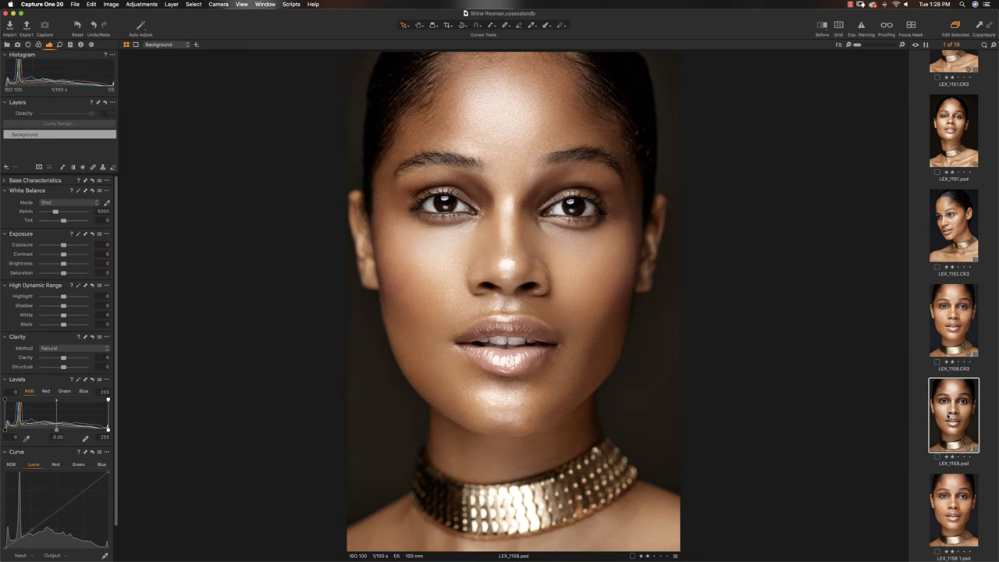
Step: Open the LEX_1158.psd portrait from Capture One in Adobe Photoshop 2021 via Open With
right_click(950, 418)
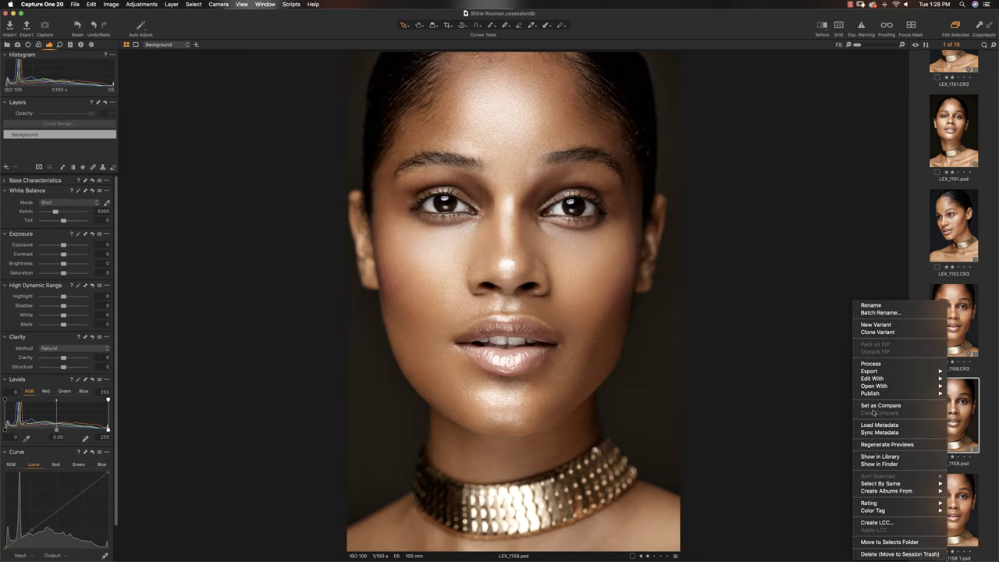
mouse_move(869, 394)
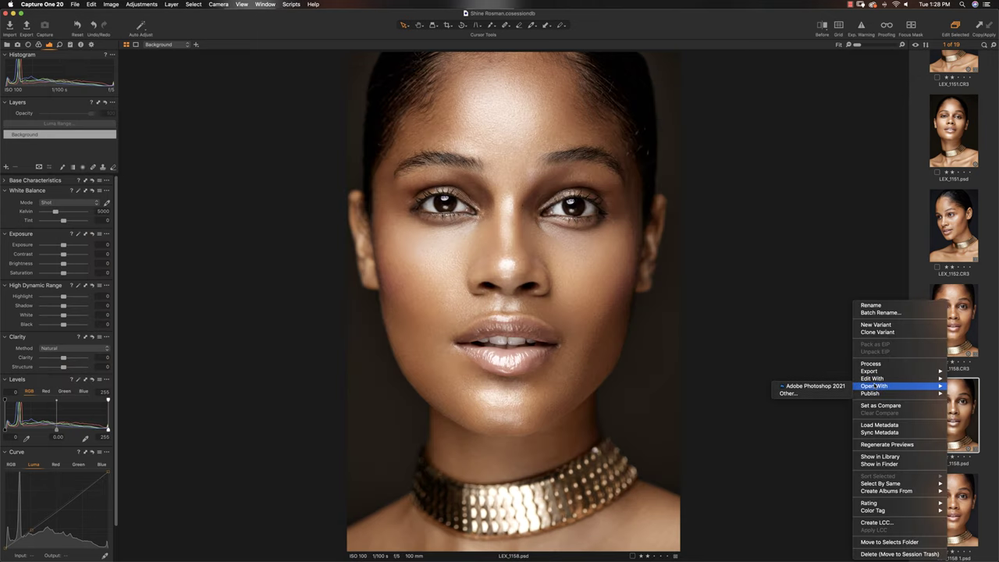
click(817, 386)
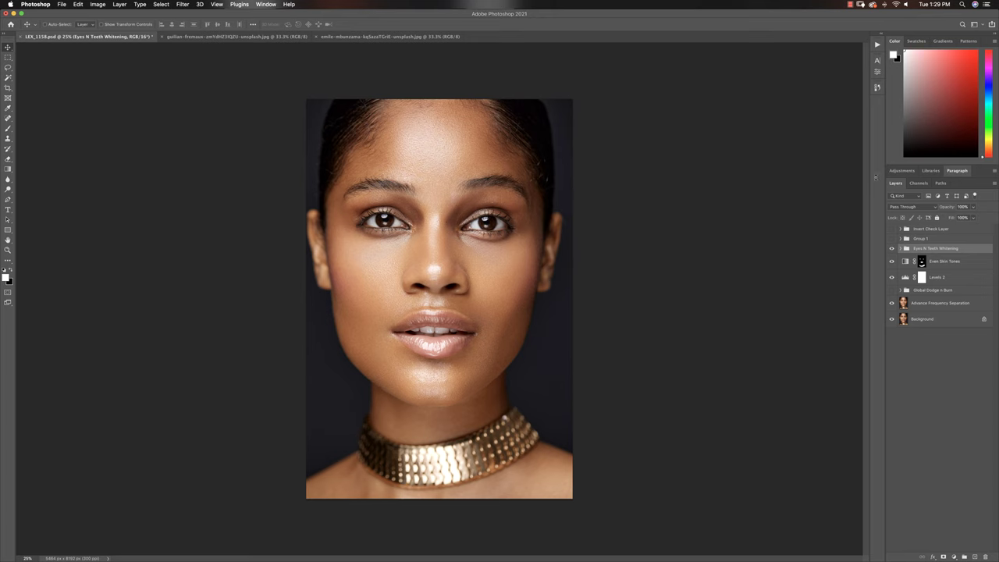
Step: Add a Color Lookup layer using Signature Skintone 6.CUBE and toggle it to compare before/after
click(954, 557)
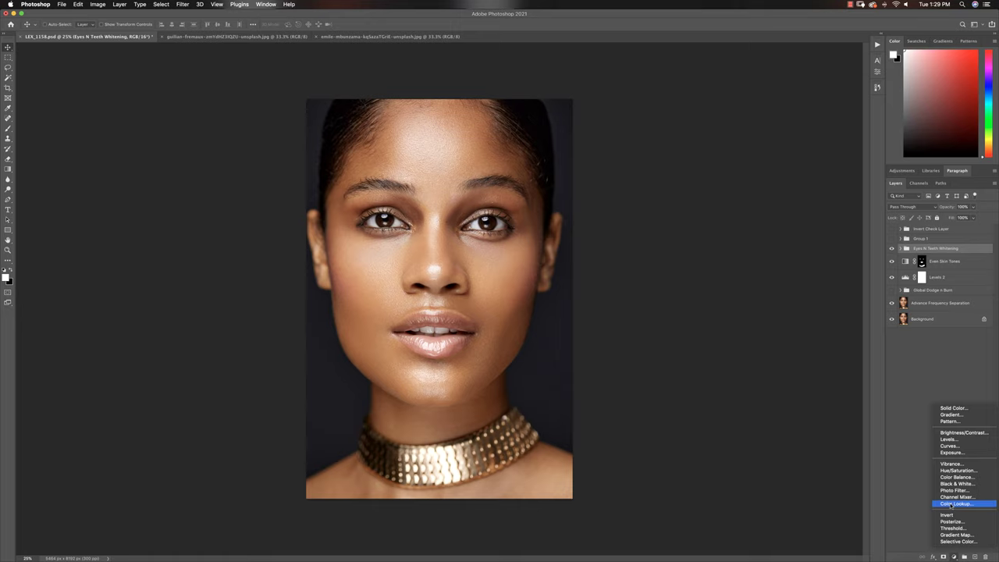
click(956, 503)
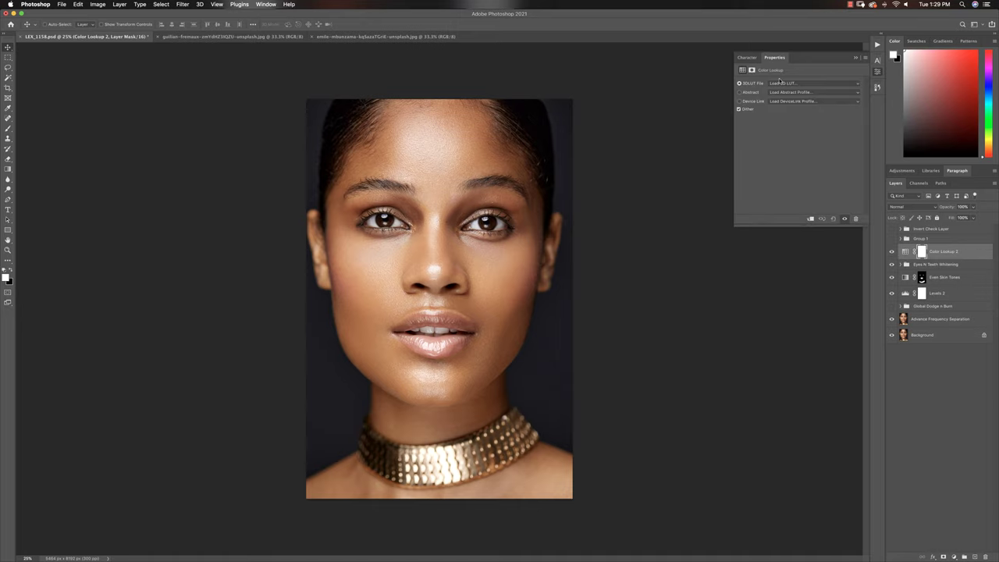
click(780, 82)
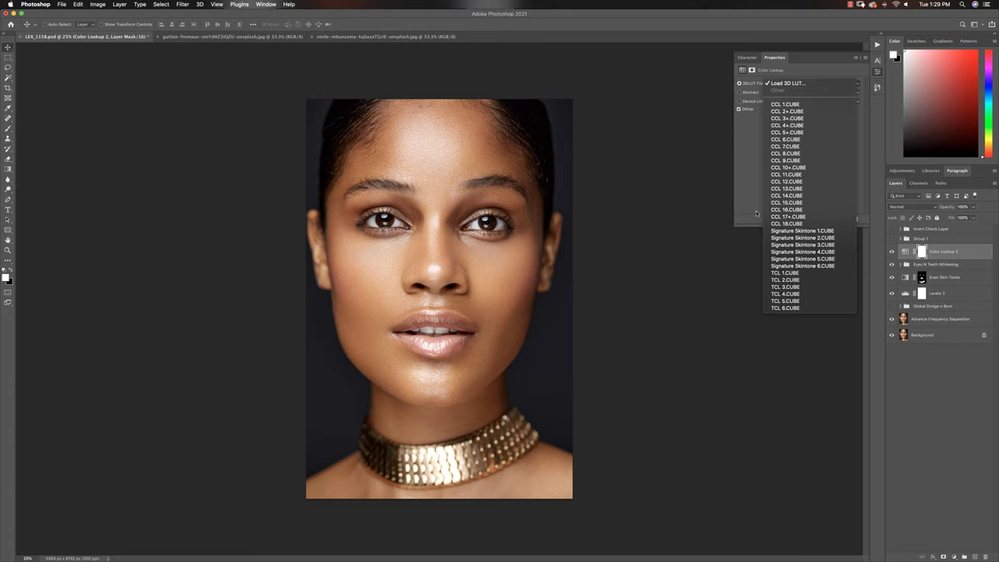
click(801, 266)
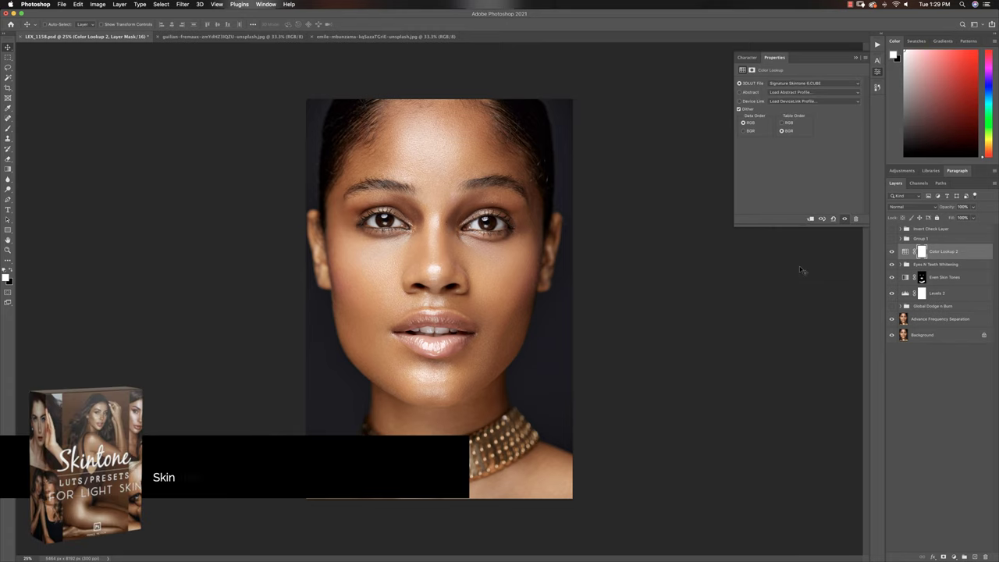
click(893, 252)
click(893, 252)
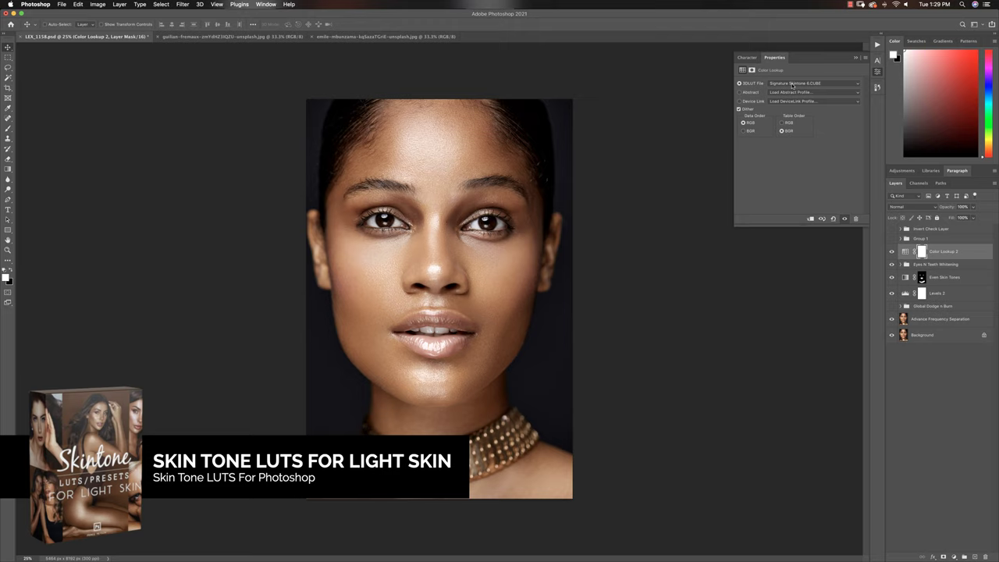
Step: Try Signature Skintone 5.CUBE, settle on Signature Skintone 4.CUBE, and compare with it hidden and shown
click(812, 83)
click(801, 77)
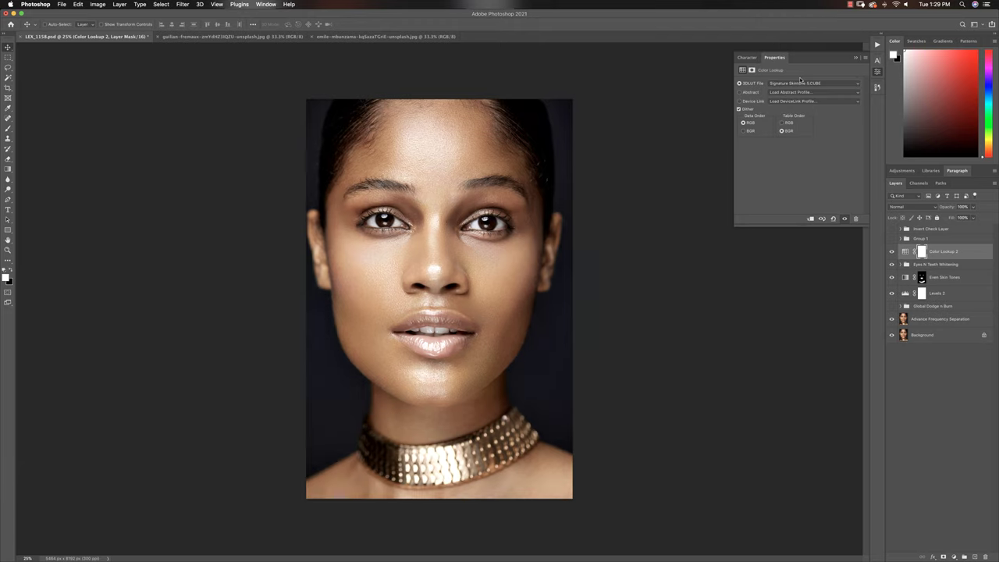
click(807, 83)
click(797, 79)
click(892, 251)
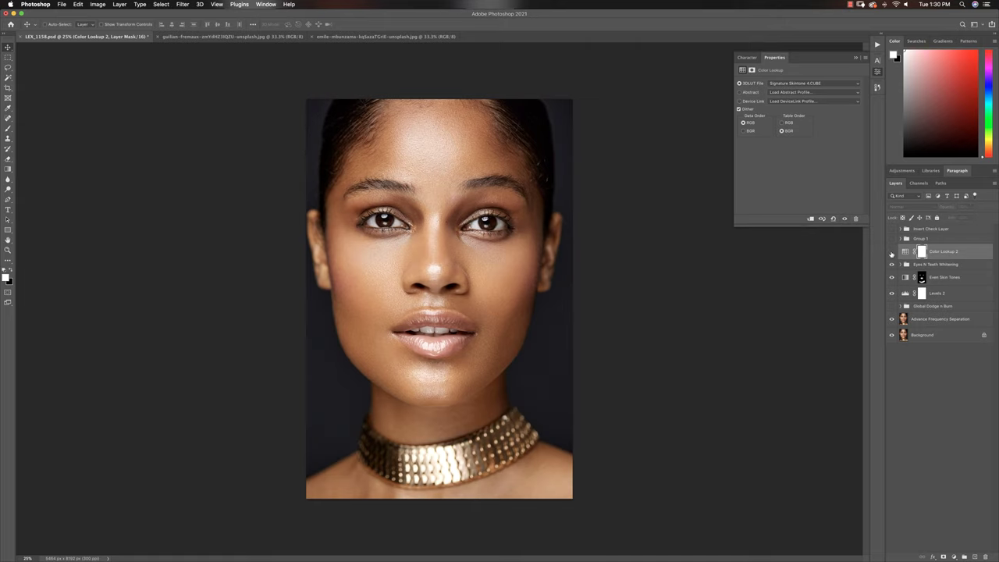
click(892, 252)
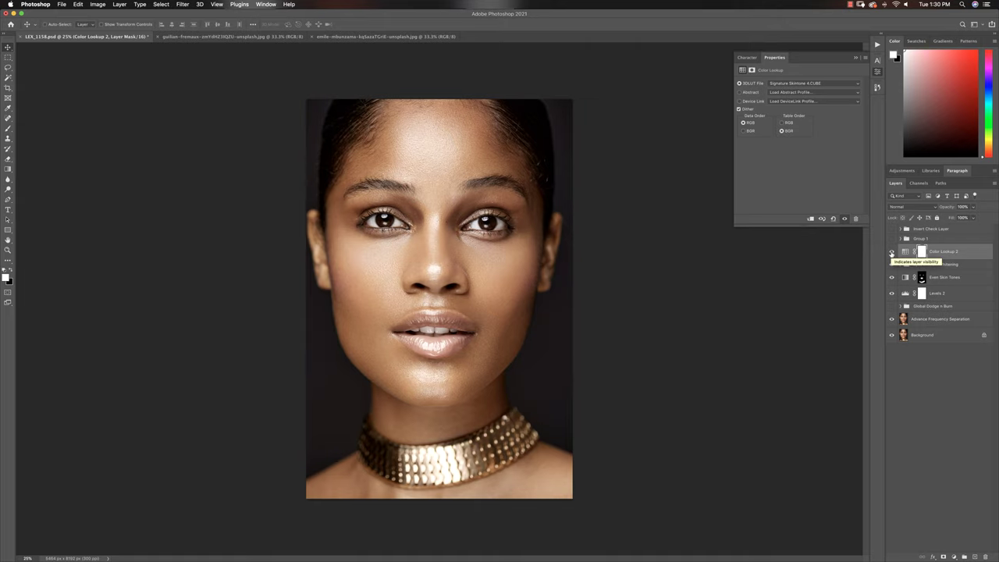
Step: On the café photo, add a Color Lookup layer and try CCL 13.CUBE, then CCL 12.CUBE
click(265, 36)
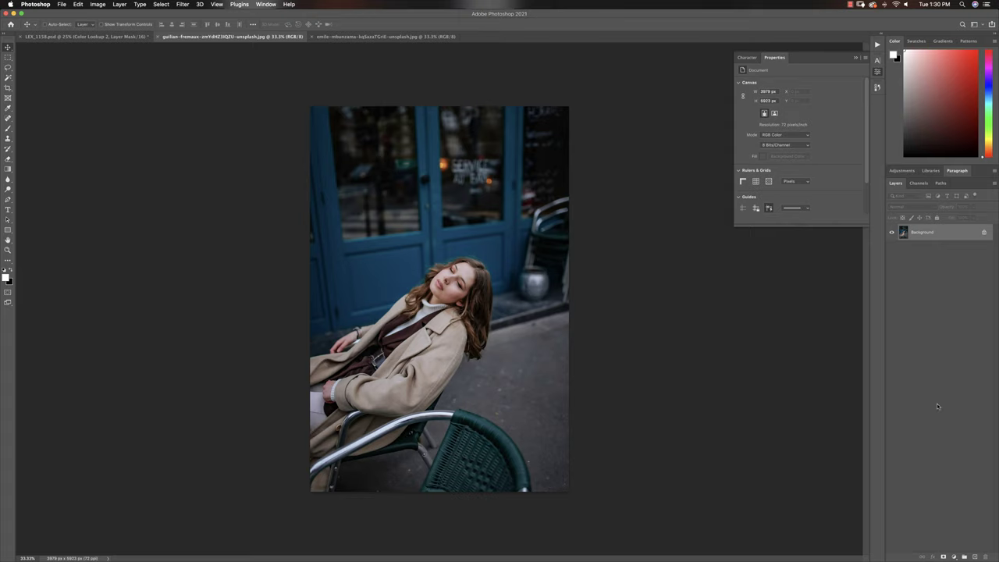
click(954, 557)
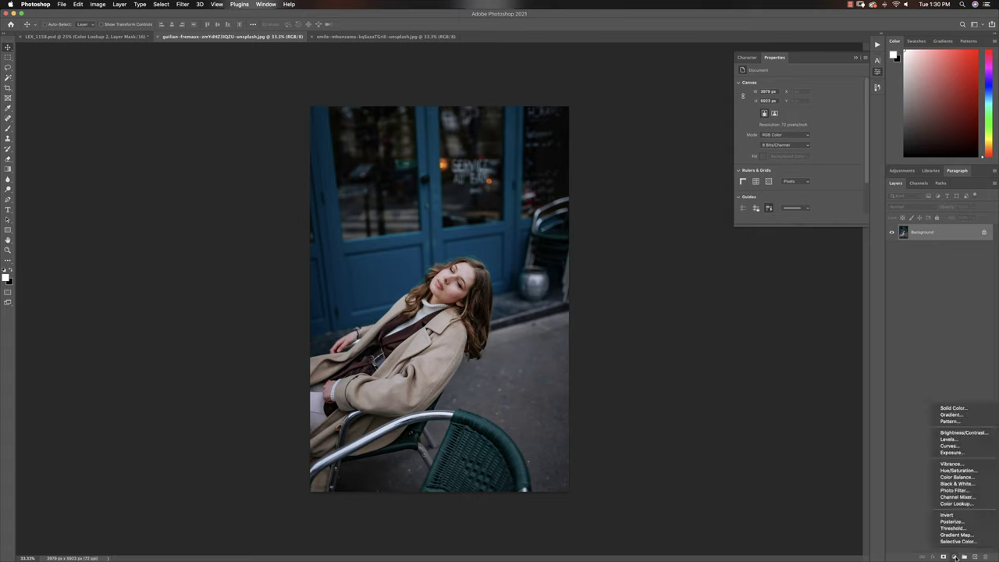
click(964, 506)
click(786, 84)
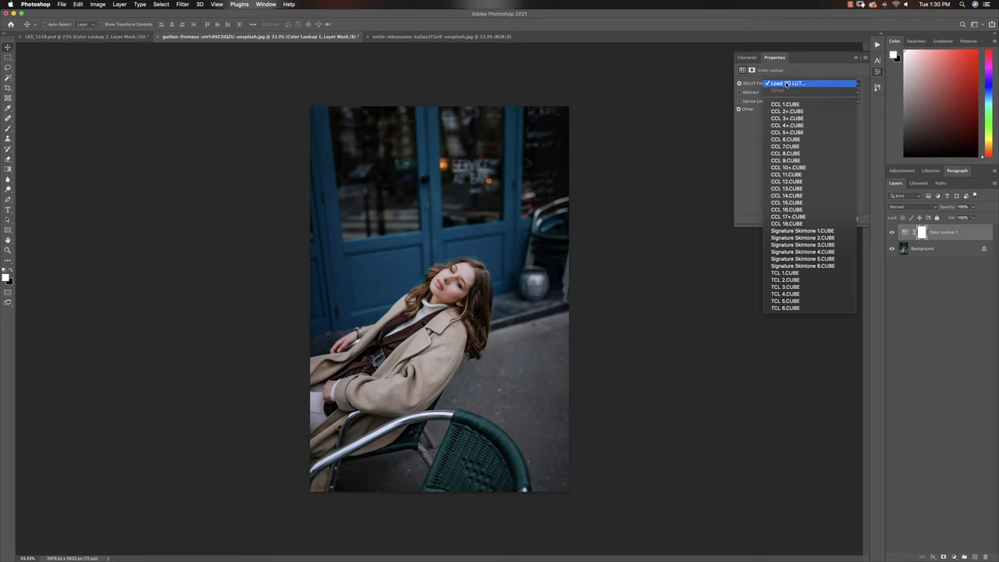
click(787, 189)
click(778, 82)
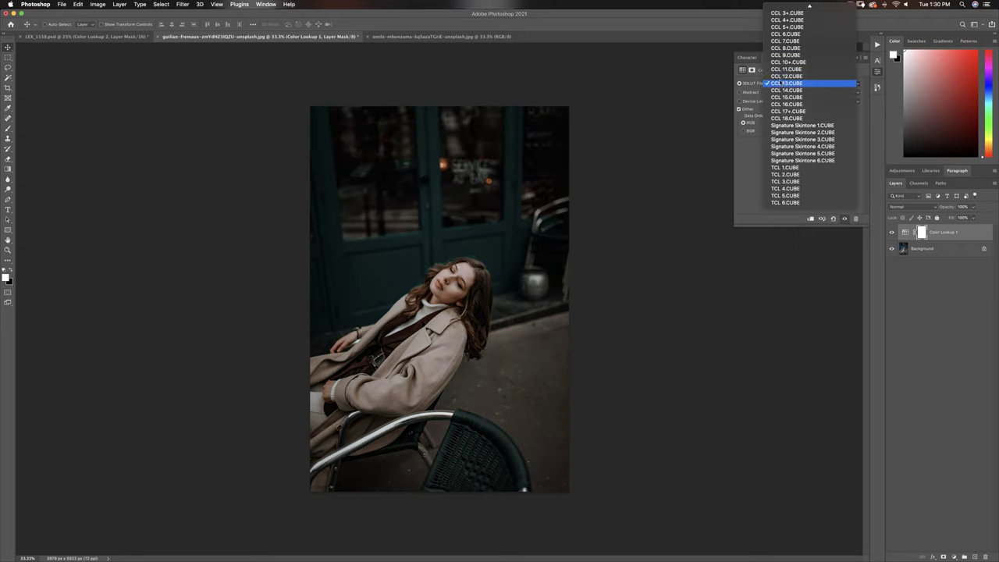
click(780, 75)
Step: Try CCL 17 and CCL 18.CUBE, then settle on CCL 9.CUBE
click(785, 83)
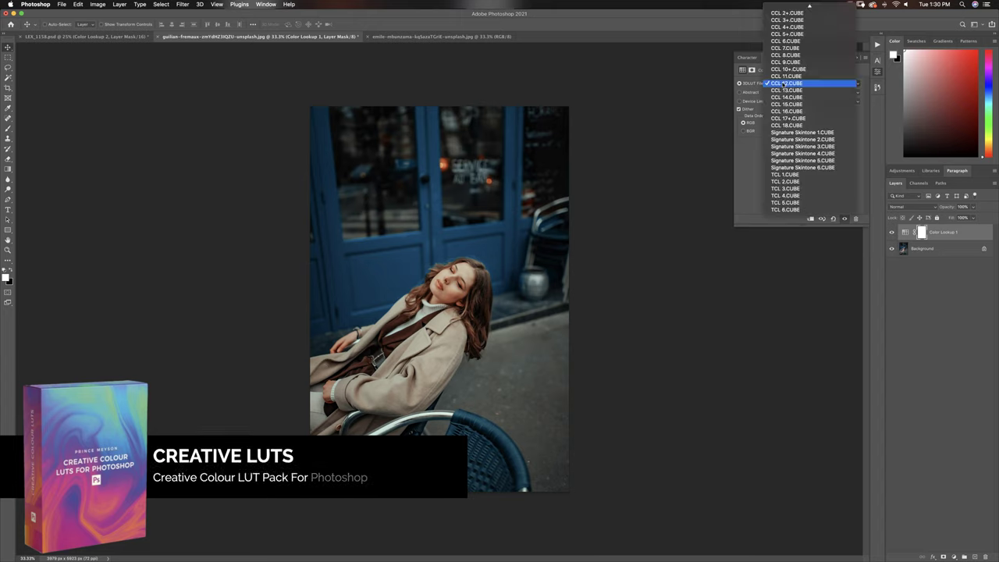
click(787, 117)
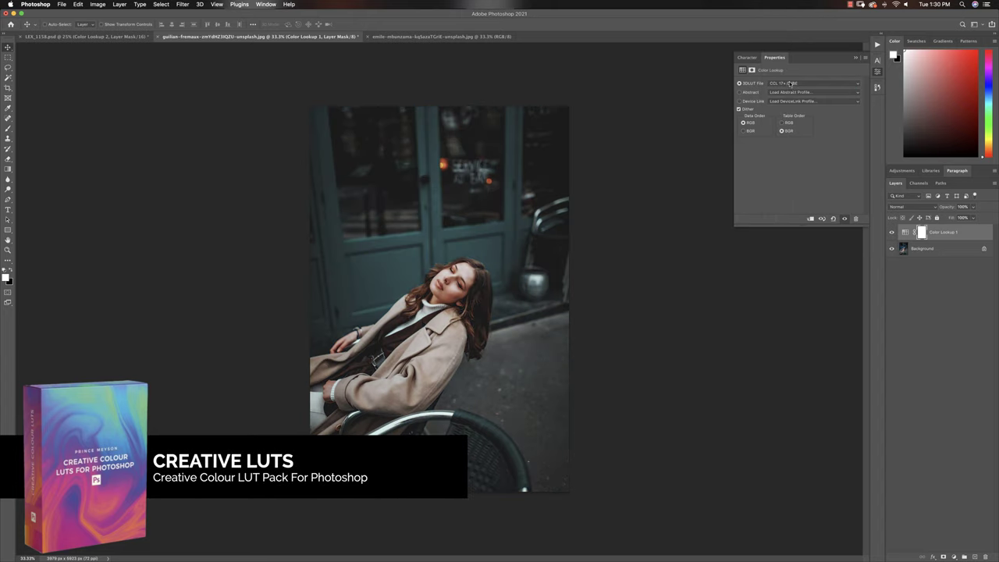
click(791, 84)
click(791, 91)
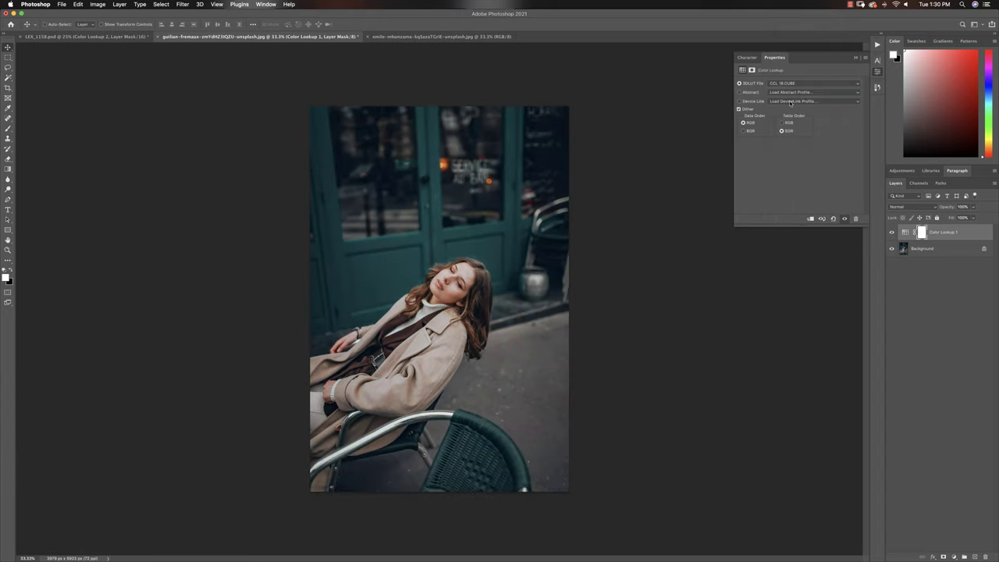
click(789, 83)
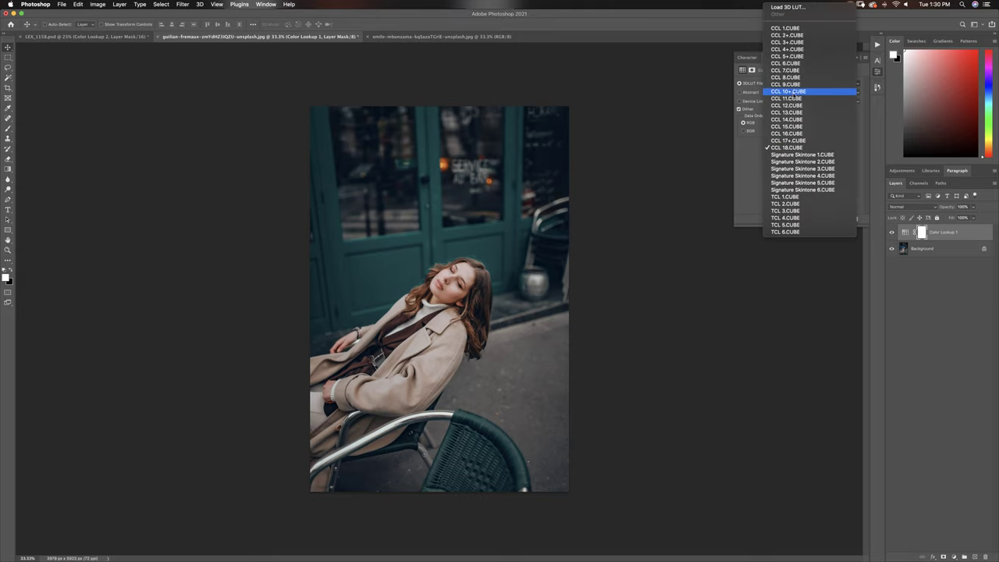
click(792, 88)
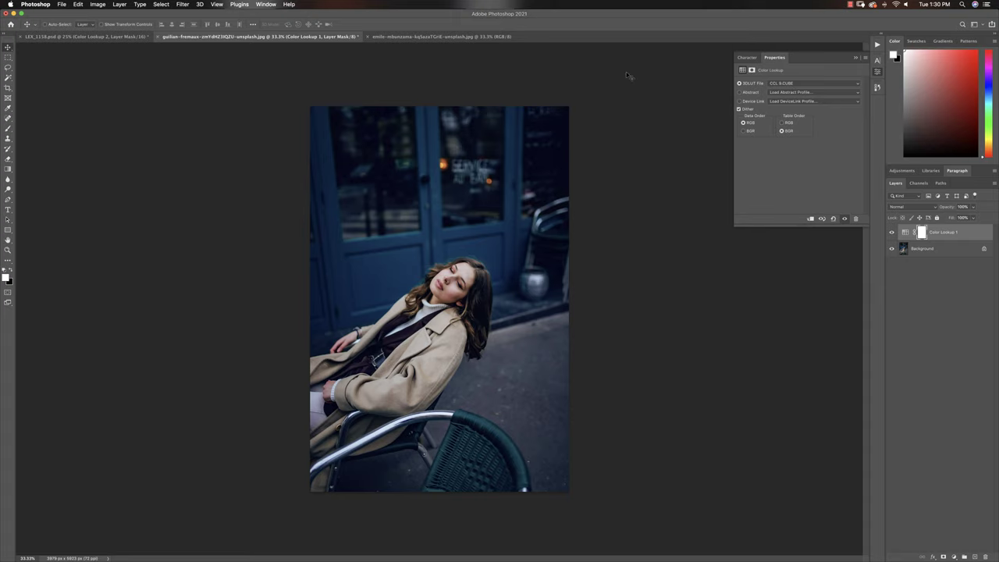
Step: On the street photo, add a Color Lookup layer and try CCL 13.CUBE and other CCL LUTs
click(430, 37)
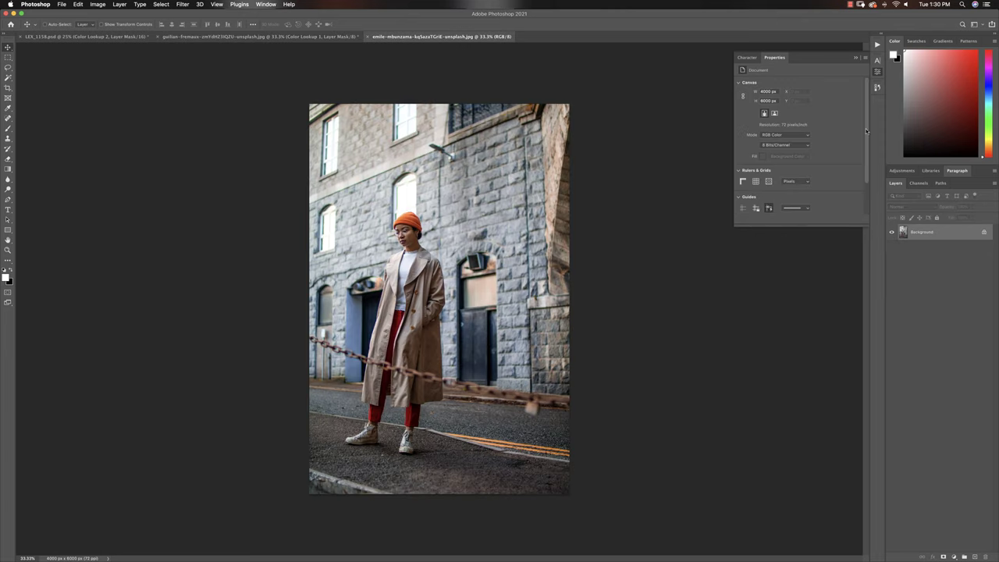
click(957, 556)
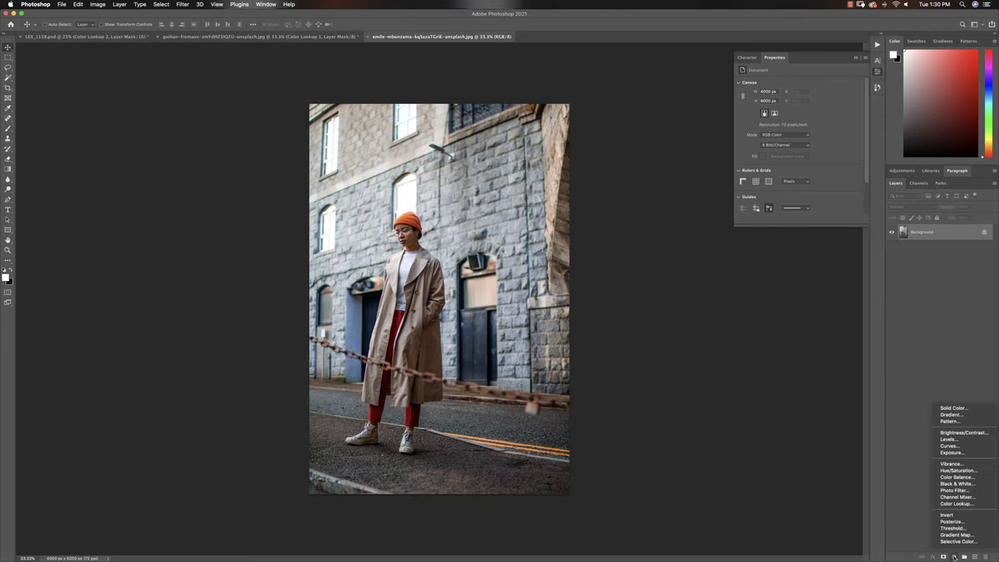
click(953, 504)
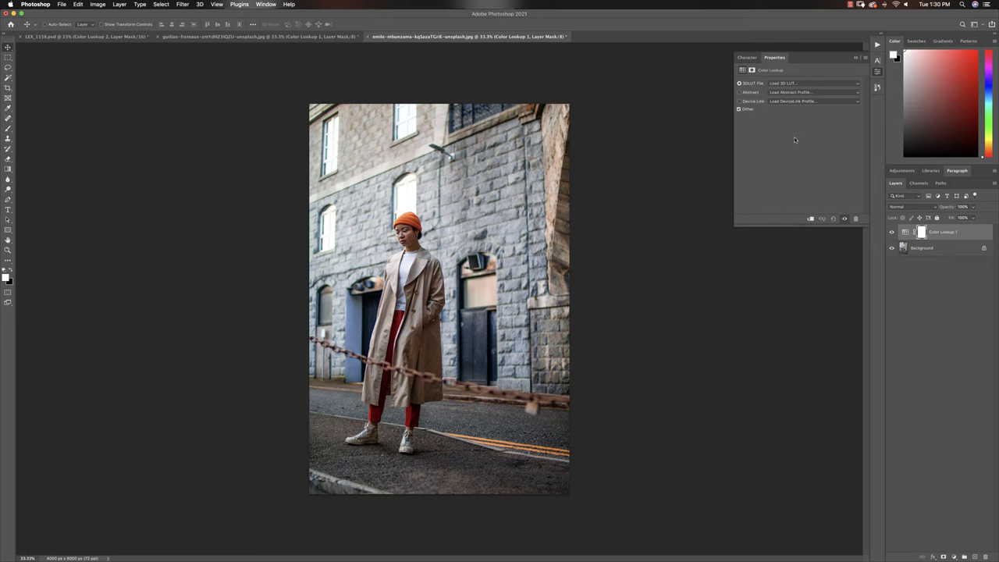
click(780, 84)
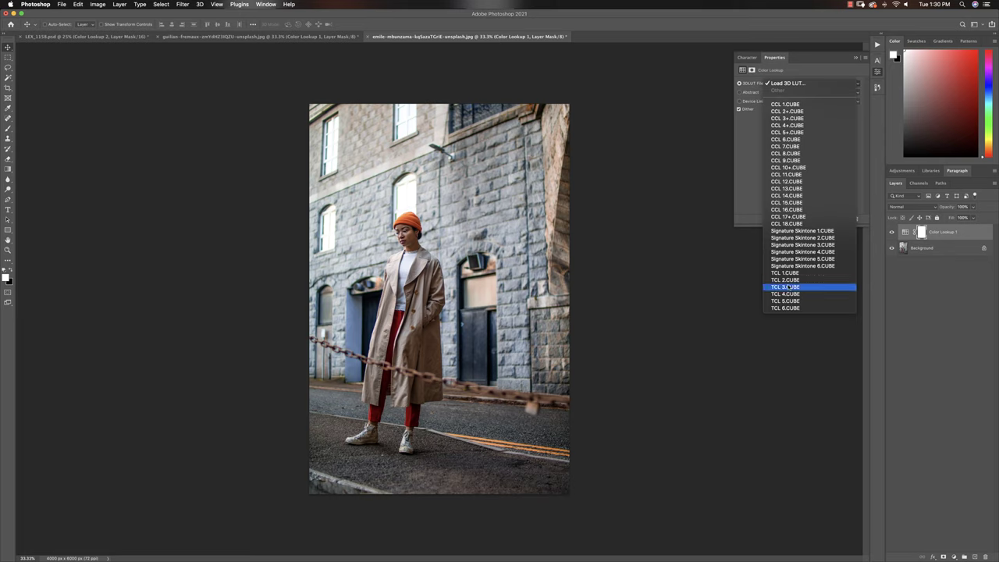
click(783, 188)
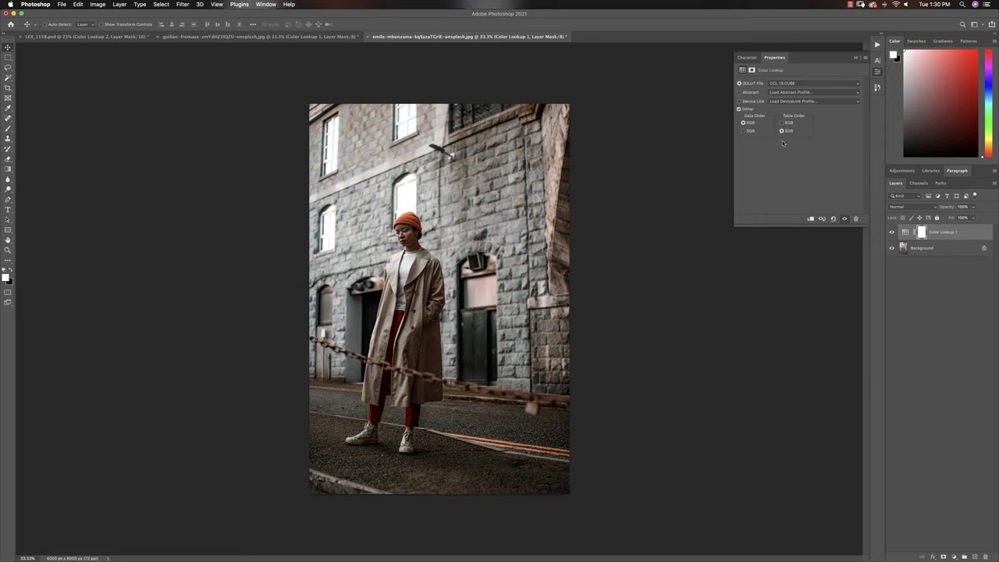
click(779, 83)
click(783, 81)
click(784, 82)
click(788, 70)
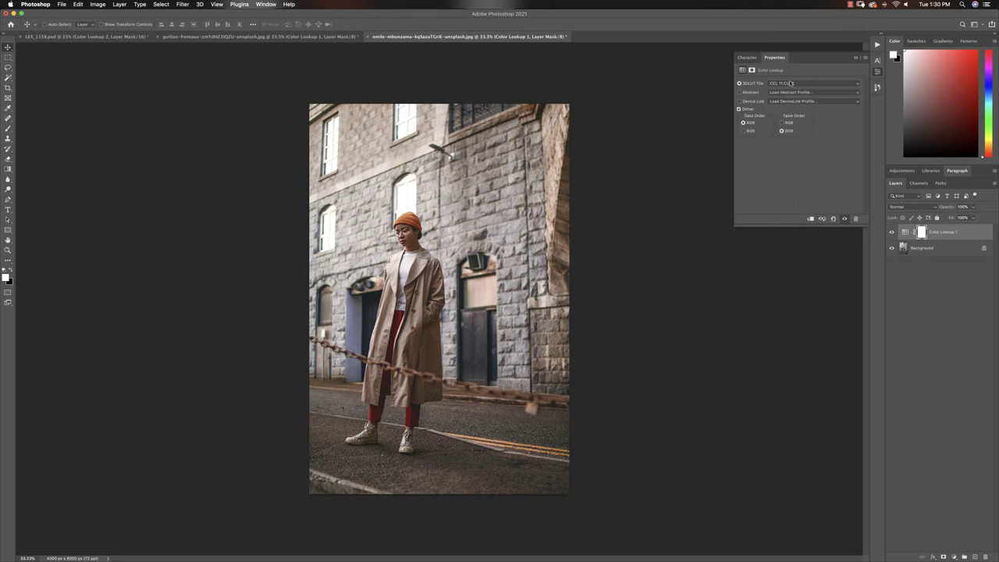
Step: Try CCL 17+.CUBE, settle on CCL 10+.CUBE, and lower the layer opacity to about 38%
click(787, 84)
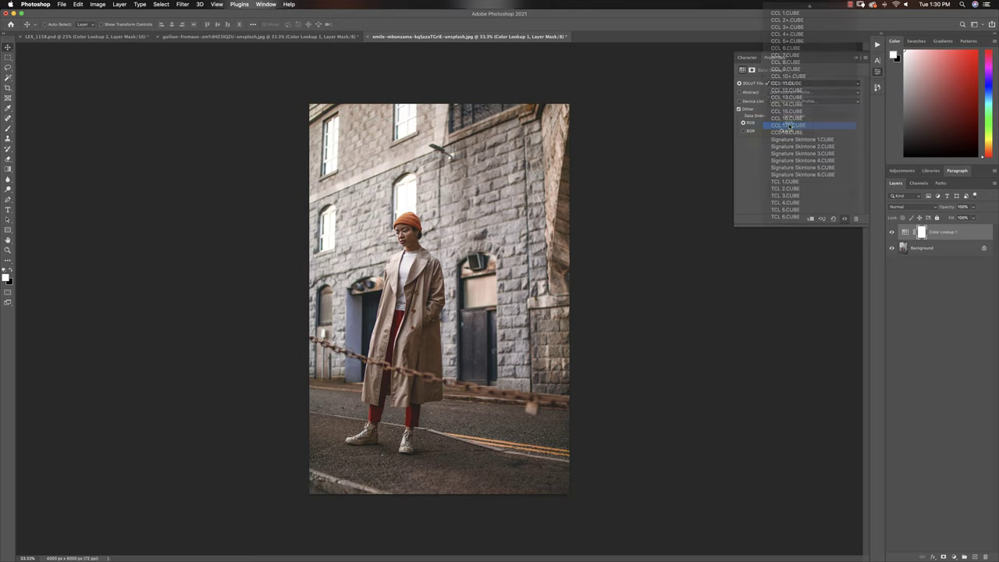
click(789, 119)
click(782, 81)
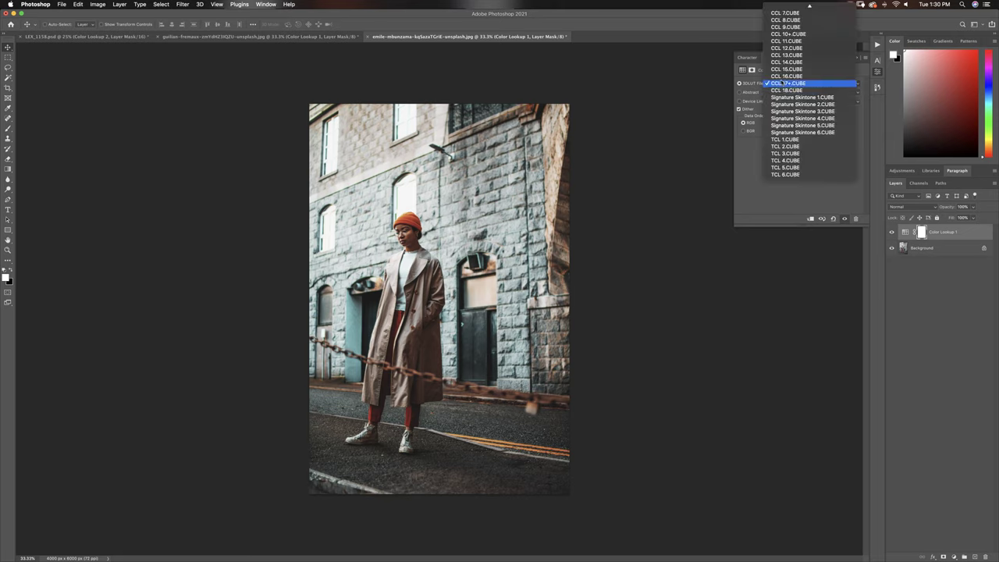
click(787, 34)
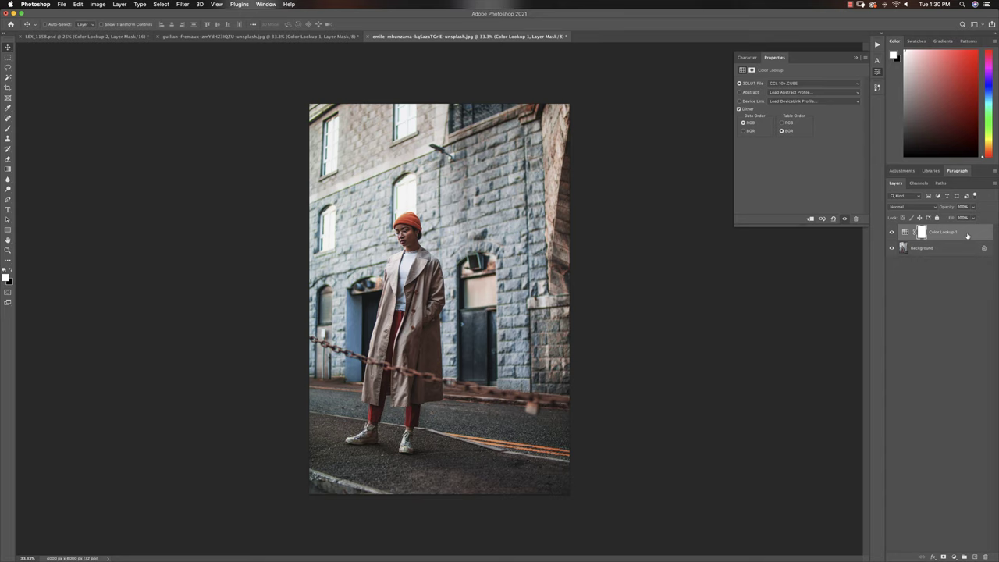
click(973, 207)
mouse_move(973, 217)
mouse_down()
mouse_move(921, 218)
mouse_move(992, 215)
mouse_up()
Step: Return to LEX_1158.psd, leave its LUT on Signature Skintone 4.CUBE, and collapse the Properties panel
click(235, 37)
click(140, 37)
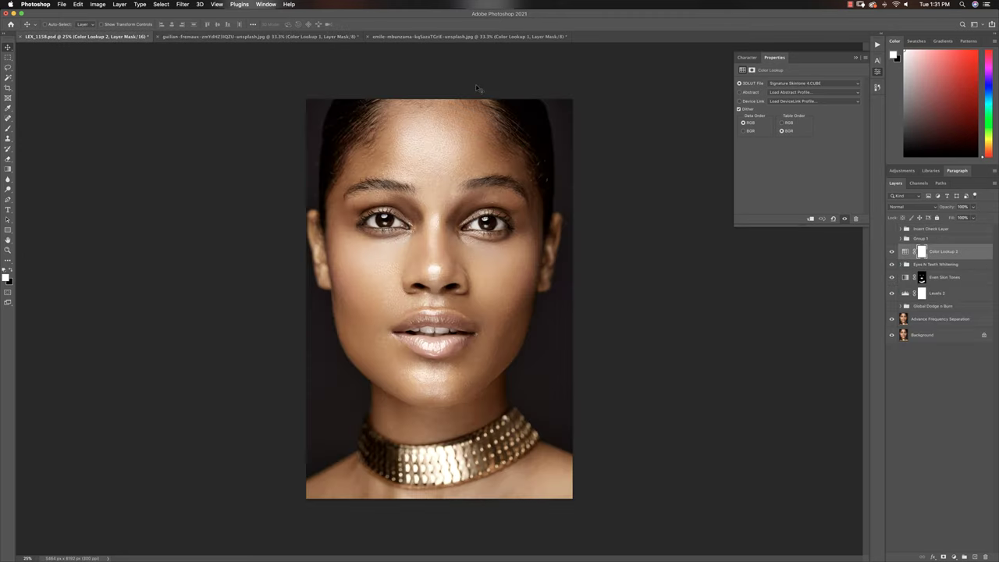
click(792, 85)
scroll(793, 89, up, 3)
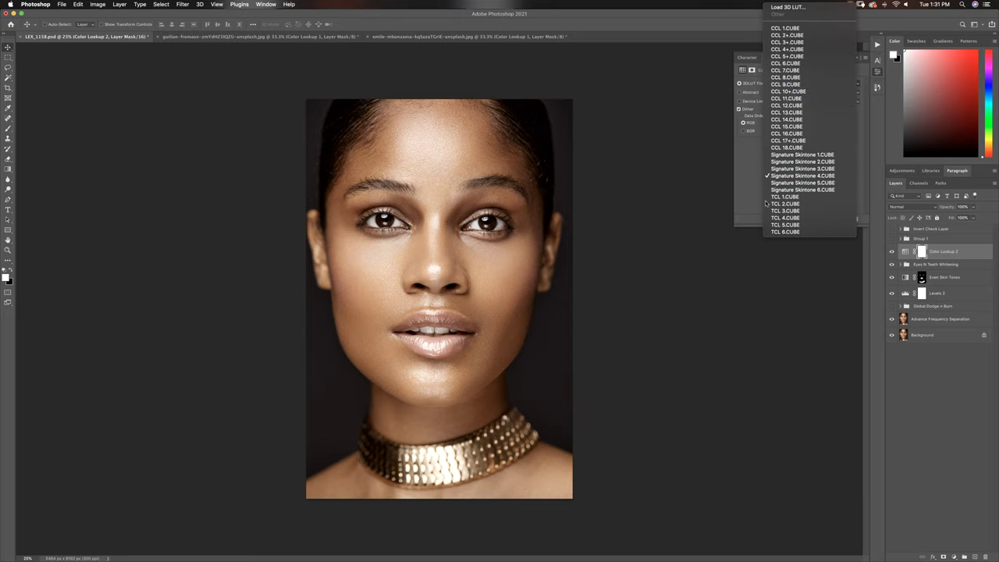
click(753, 194)
click(795, 84)
click(653, 242)
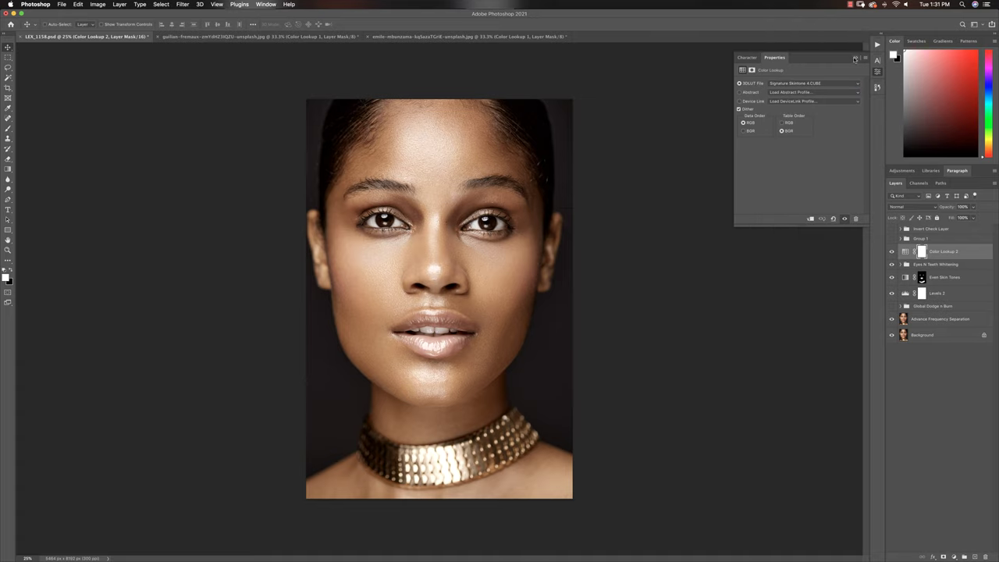
click(856, 58)
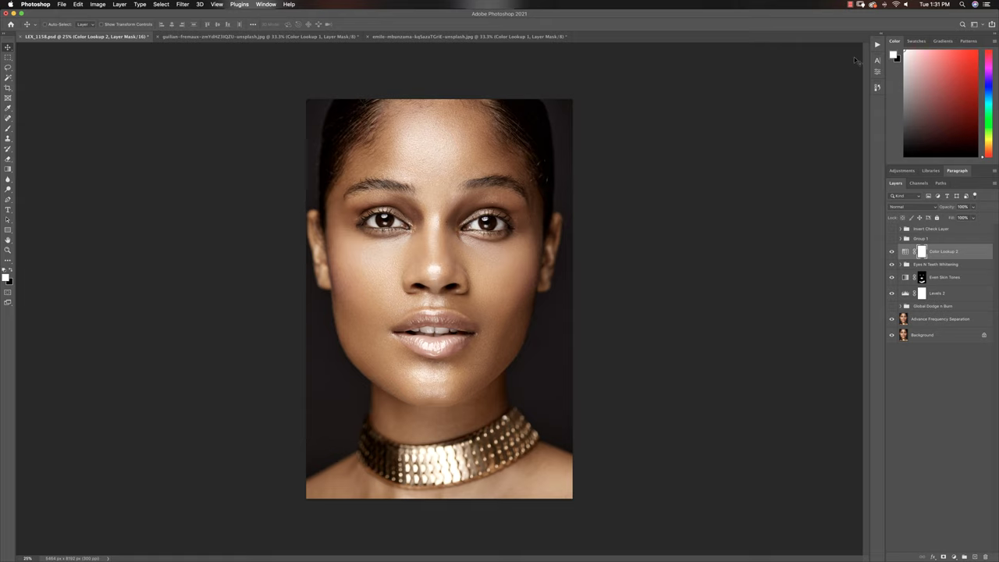